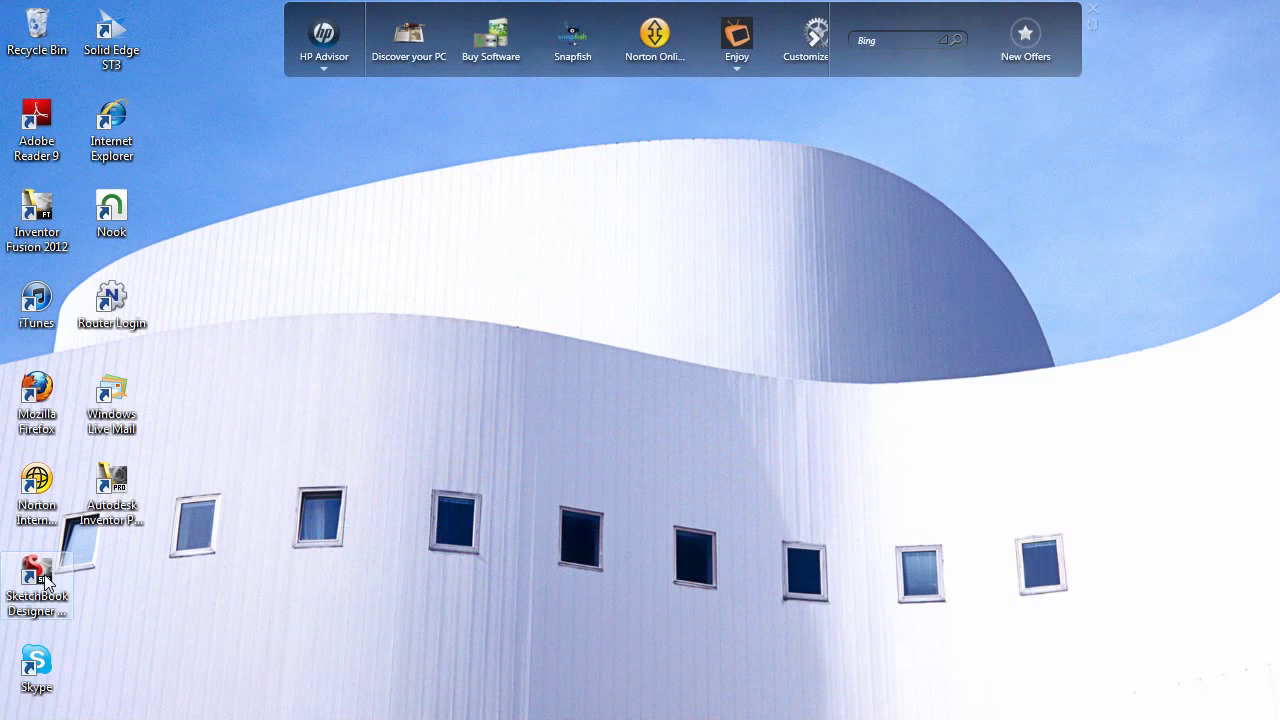
- Launch SketchBook Designer 2012 from its desktop shortcut to get a blank Untitled document
{"action": "double_click", "coordinate": [44, 580]}
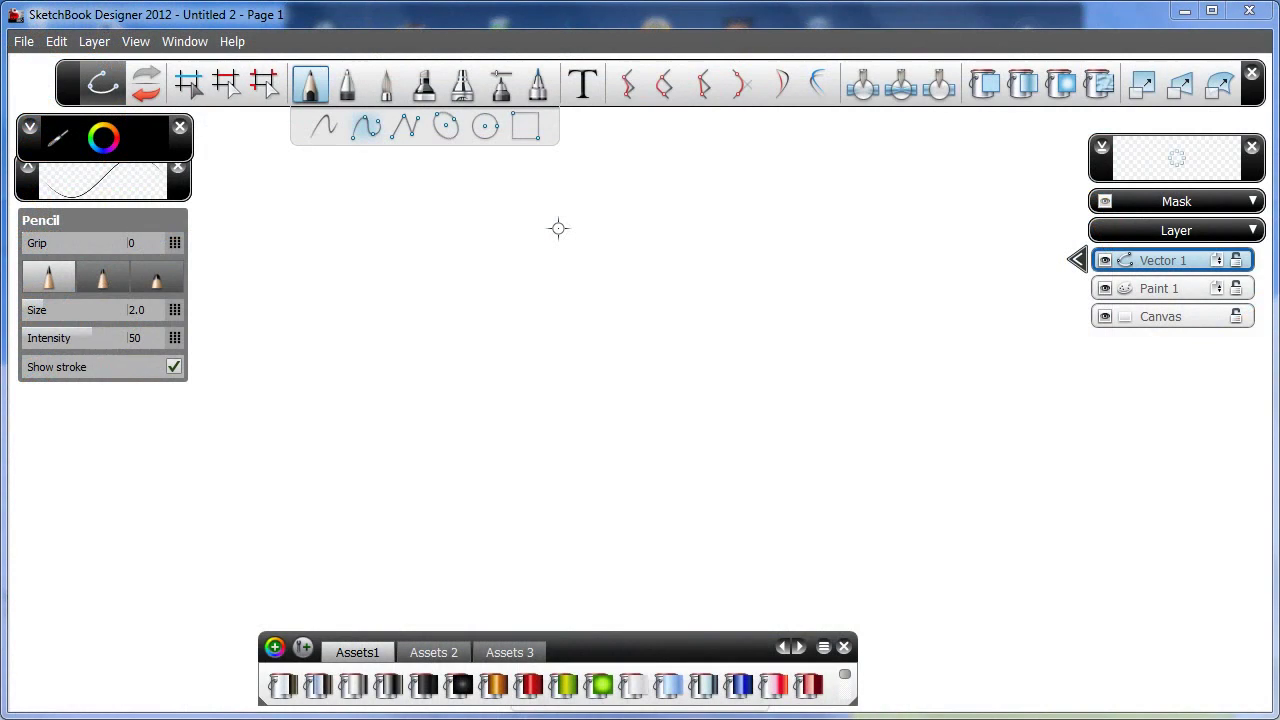
- Draw a five-point S-shaped paint brush stroke across the canvas and accept it
{"action": "left_click", "coordinate": [388, 90]}
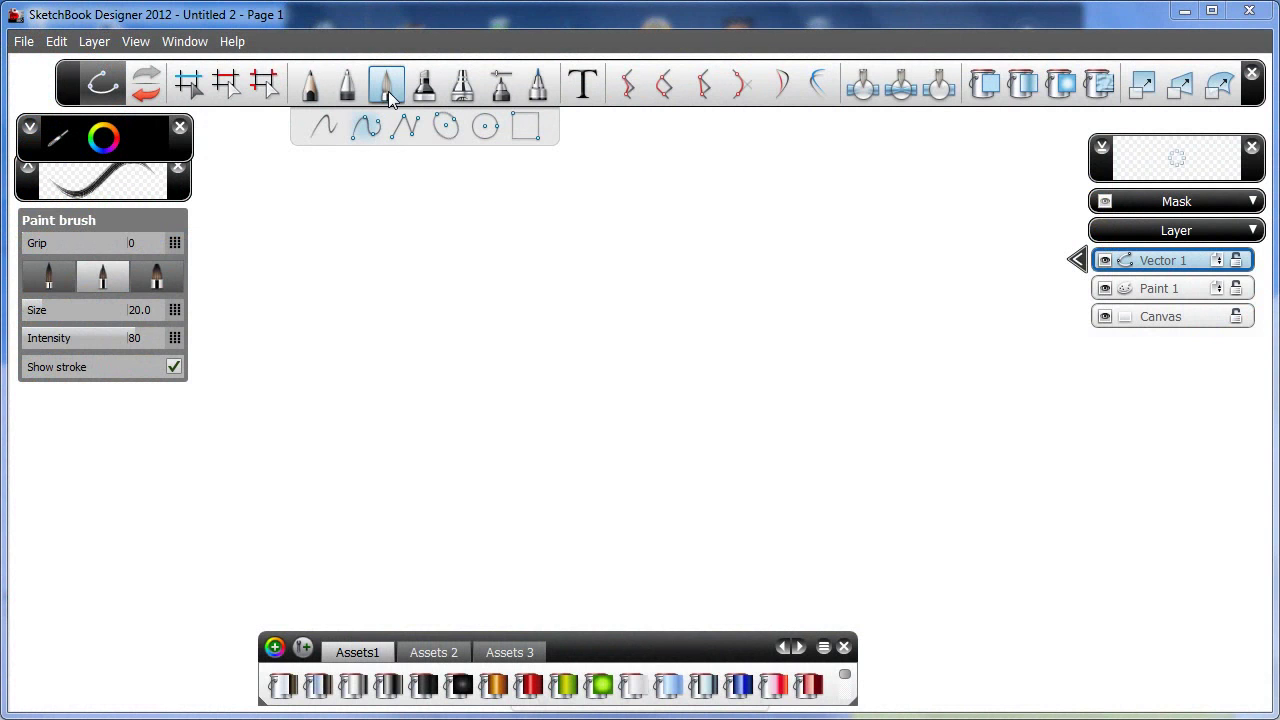
{"action": "left_click", "coordinate": [331, 420]}
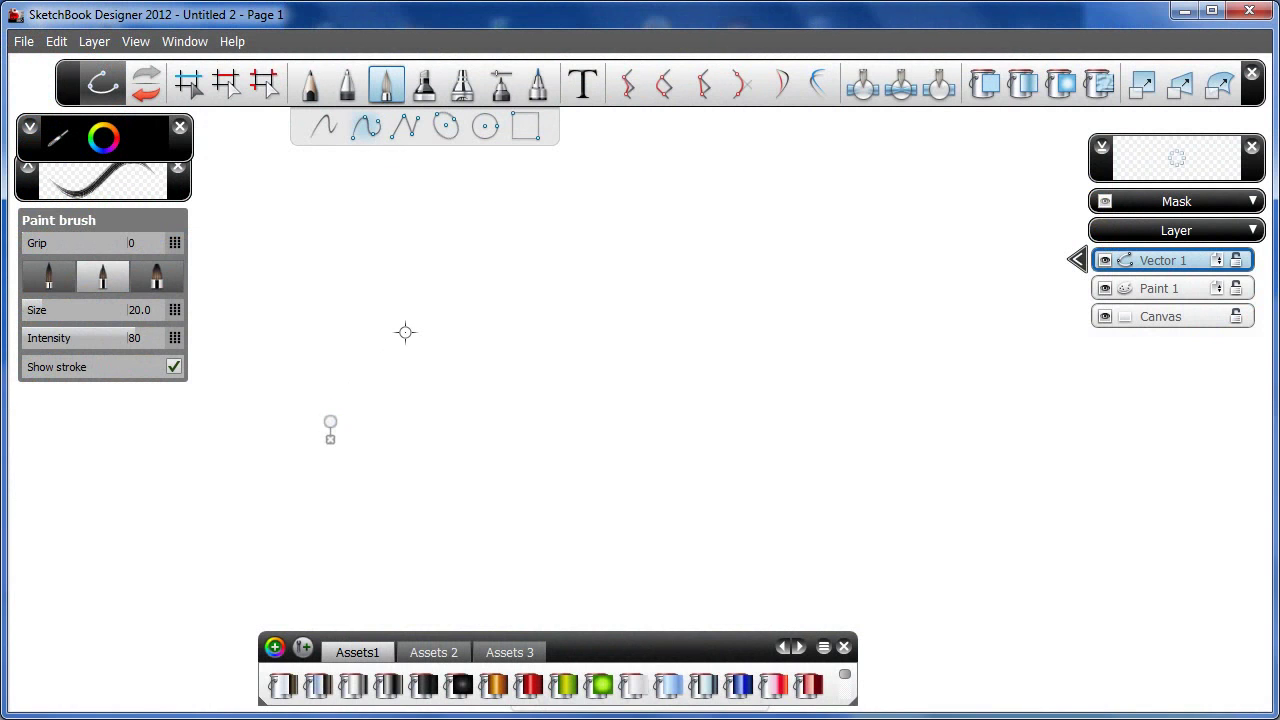
{"action": "left_click", "coordinate": [404, 335]}
{"action": "left_click", "coordinate": [547, 305]}
{"action": "left_click", "coordinate": [701, 305]}
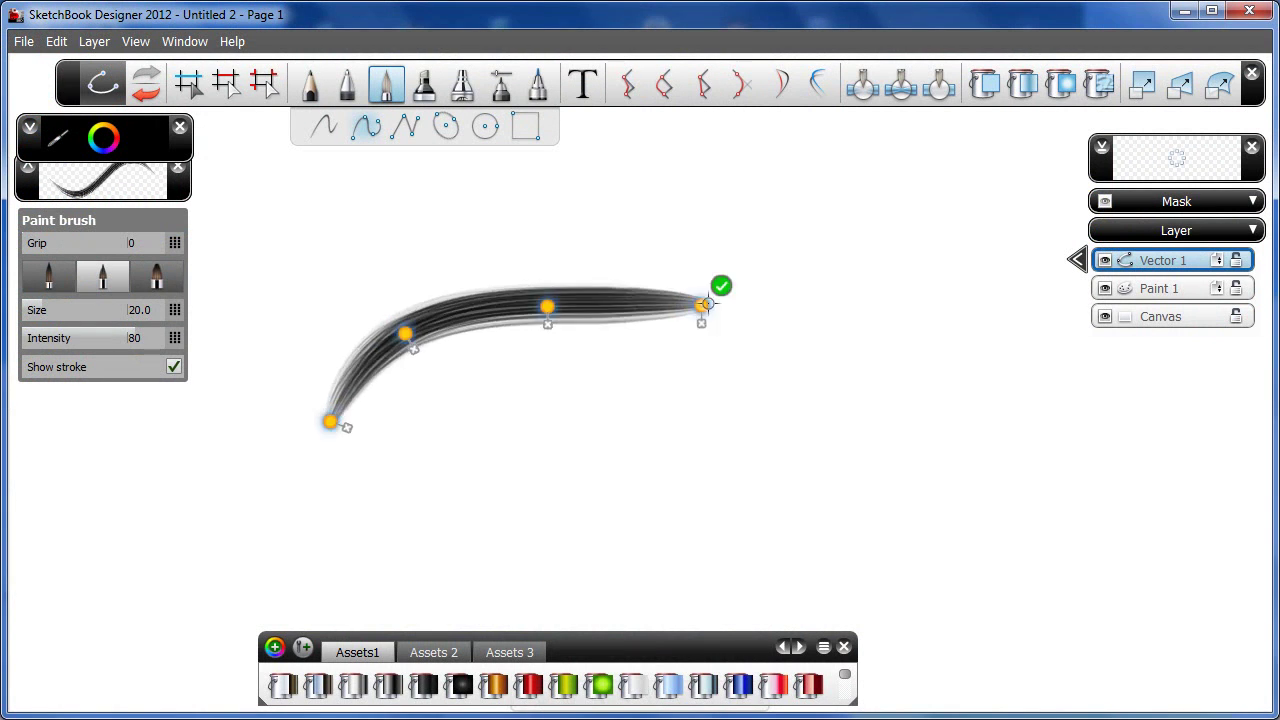
{"action": "left_click", "coordinate": [846, 238]}
{"action": "left_click", "coordinate": [865, 221]}
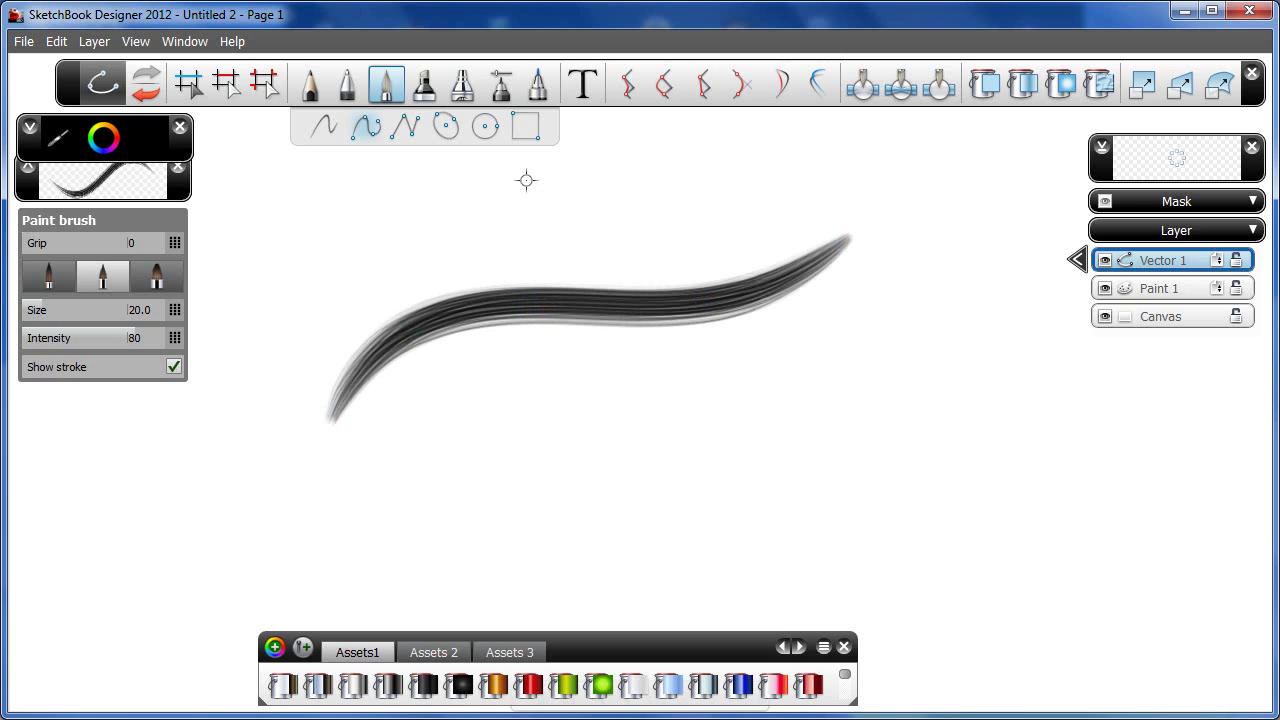
- Draw a solid sweeping curve with an upward tail beneath the S-stroke using the custom brush
{"action": "left_click", "coordinate": [505, 90]}
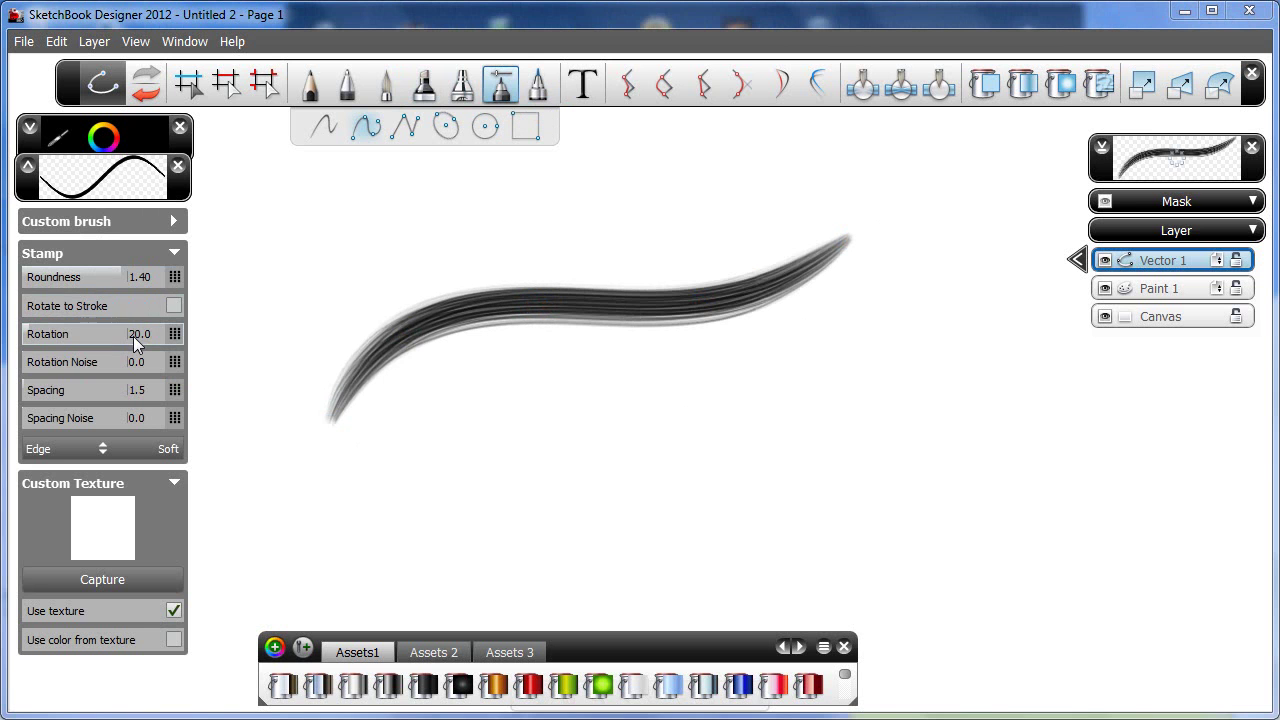
{"action": "left_click", "coordinate": [366, 489]}
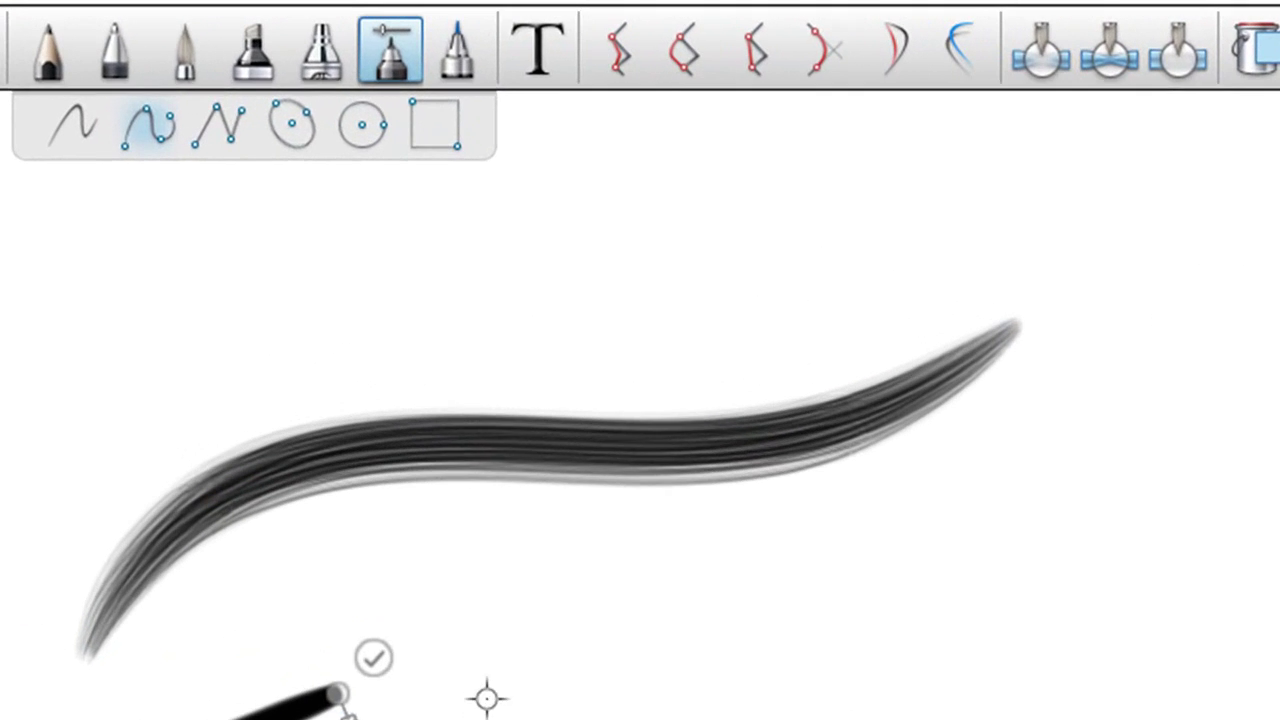
{"action": "left_click", "coordinate": [529, 706]}
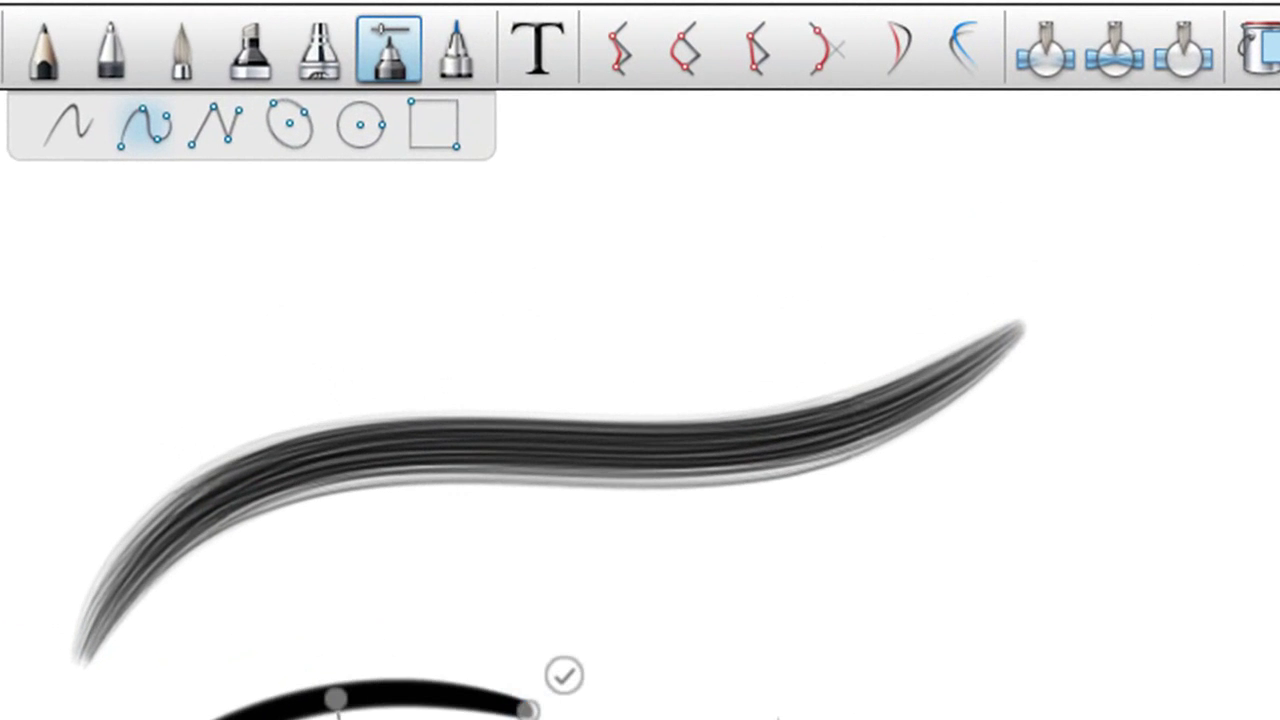
{"action": "left_click", "coordinate": [778, 716]}
{"action": "left_click", "coordinate": [1056, 706]}
{"action": "left_click", "coordinate": [1189, 588]}
{"action": "key", "text": "Return"}
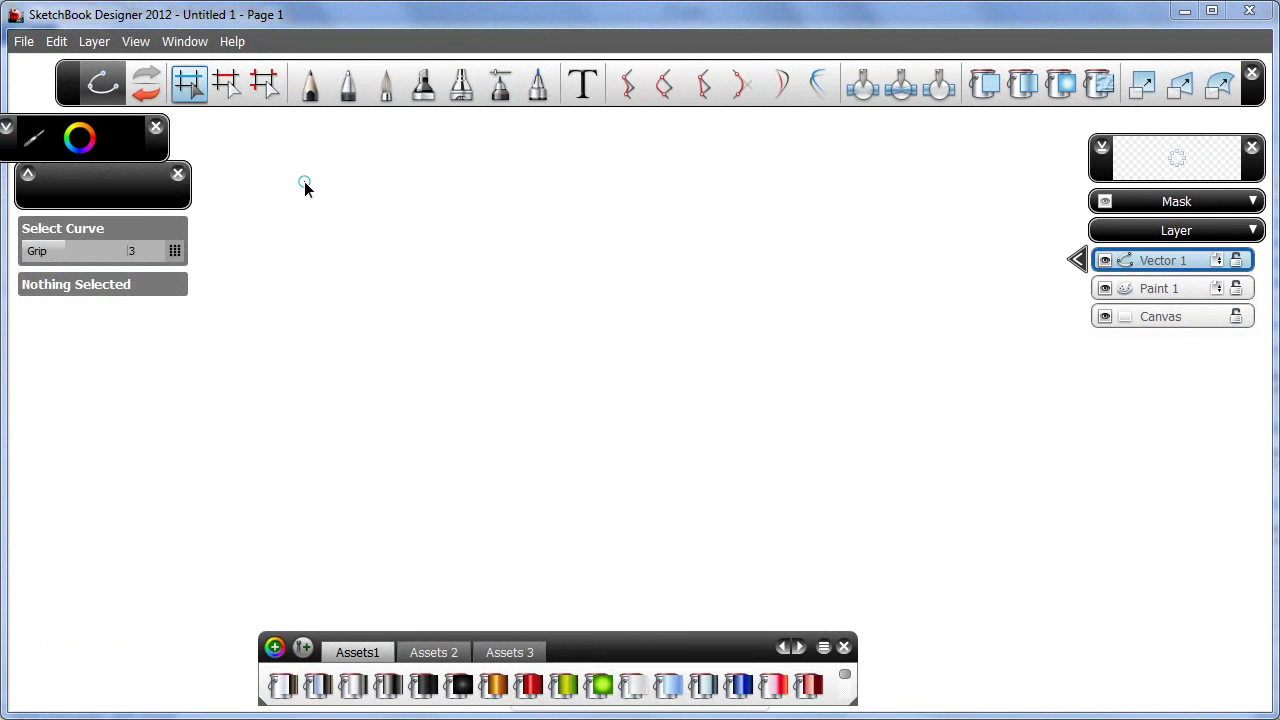
- Draw a seven-point pencil spline rising into a hump and ending in an S-shaped tail
{"action": "left_click", "coordinate": [310, 85]}
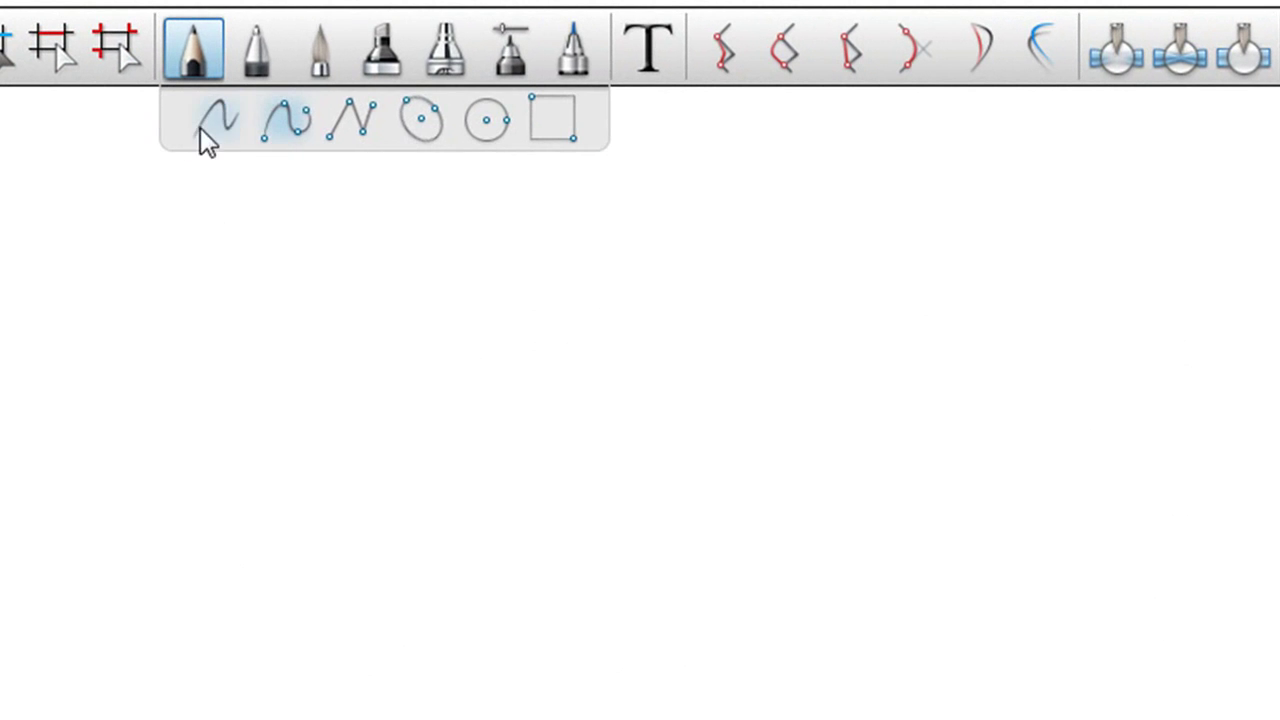
{"action": "left_click", "coordinate": [271, 124]}
{"action": "left_click", "coordinate": [204, 640]}
{"action": "left_click", "coordinate": [351, 517]}
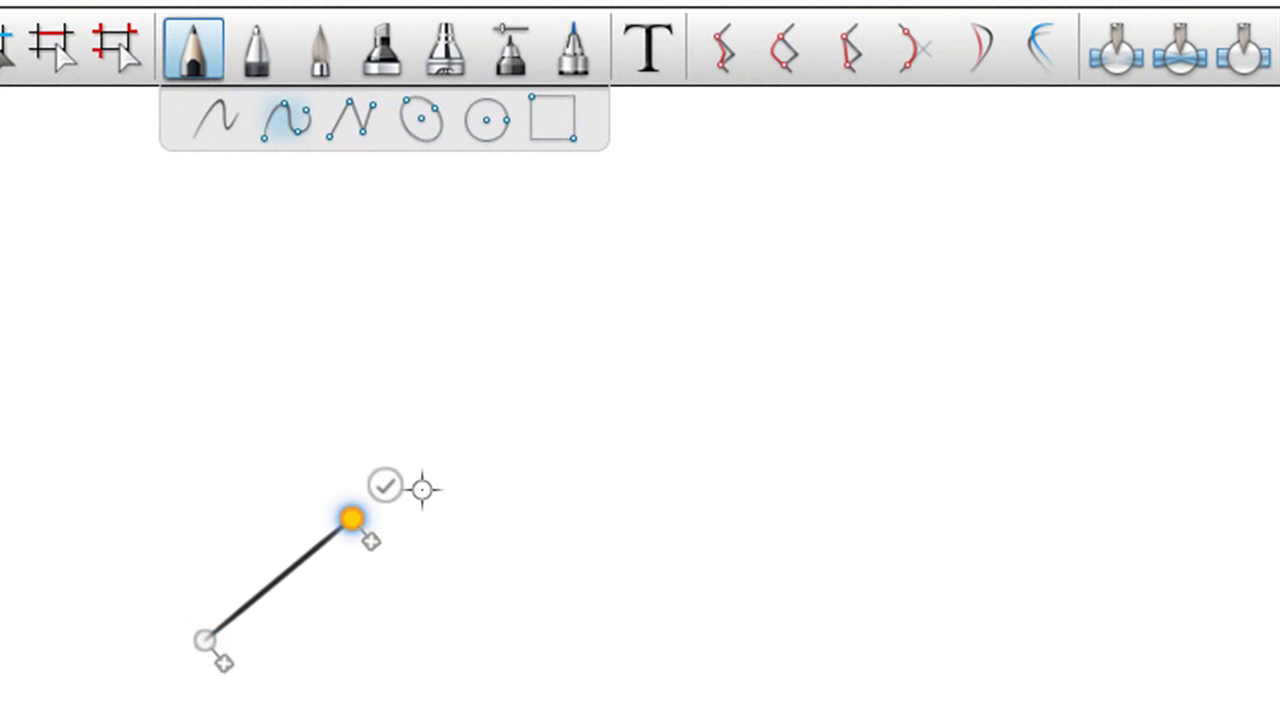
{"action": "left_click", "coordinate": [526, 453]}
{"action": "left_click", "coordinate": [731, 500]}
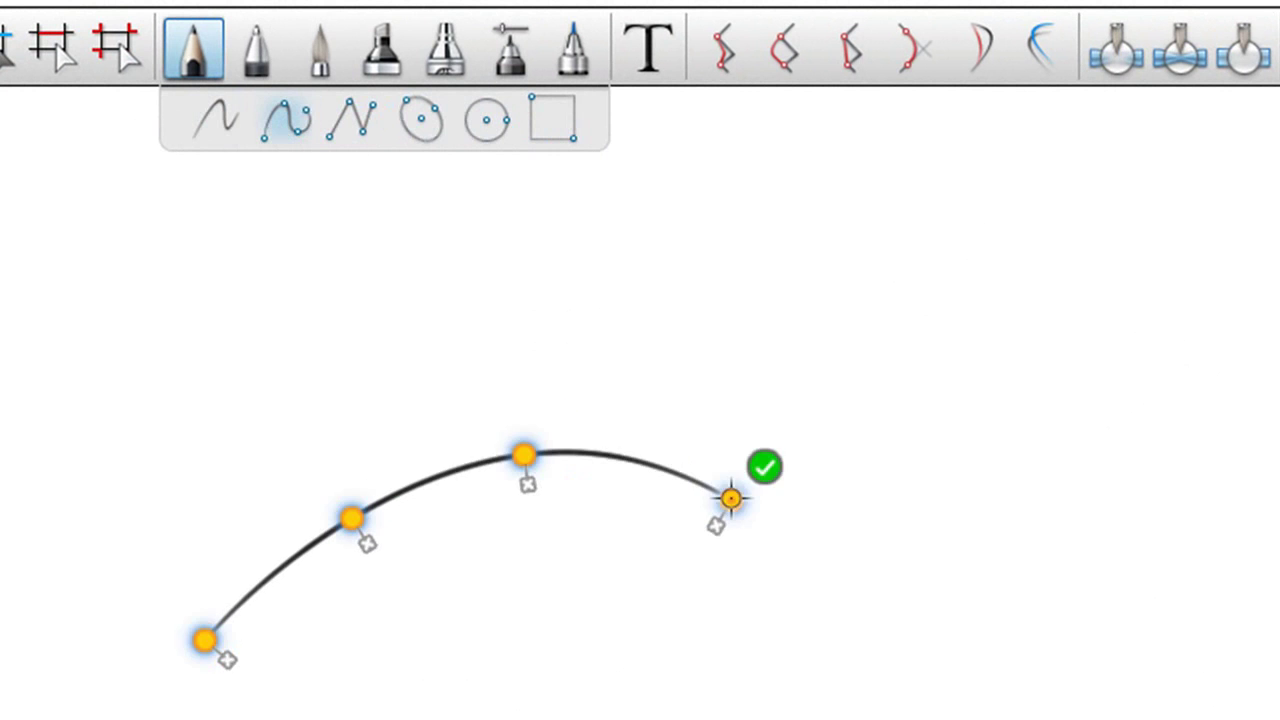
{"action": "left_click", "coordinate": [830, 535]}
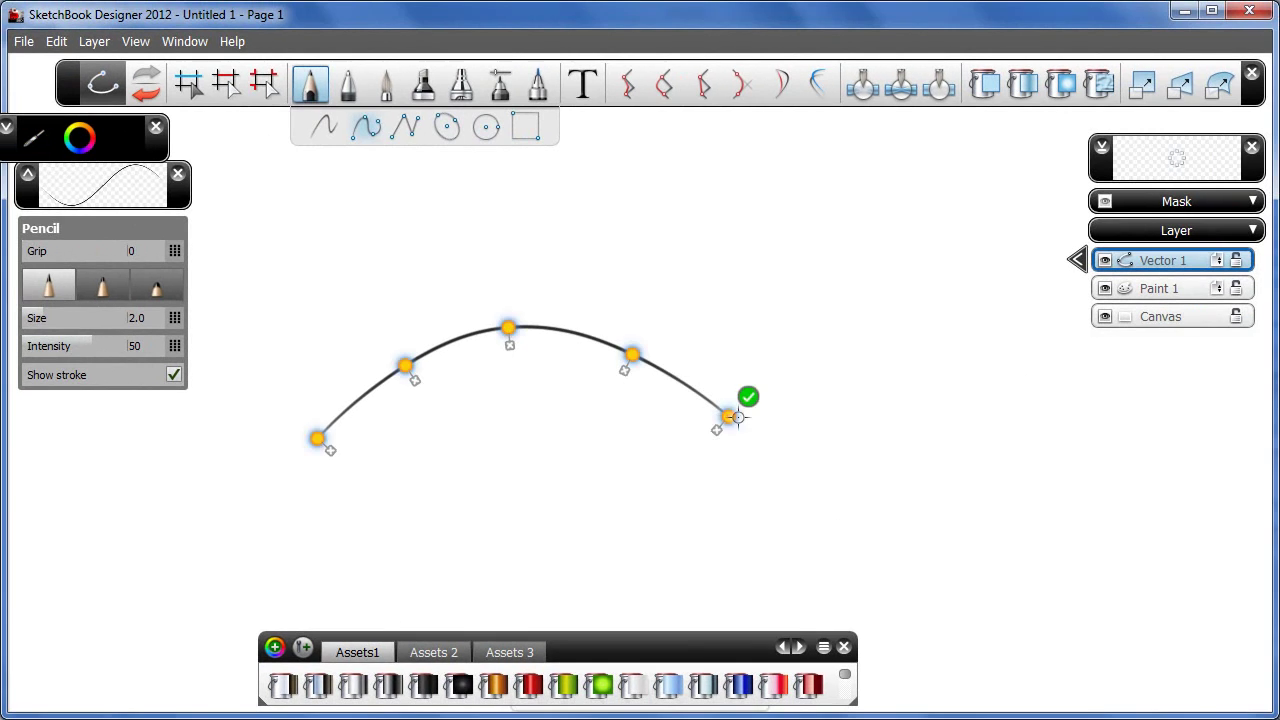
{"action": "left_click", "coordinate": [864, 446]}
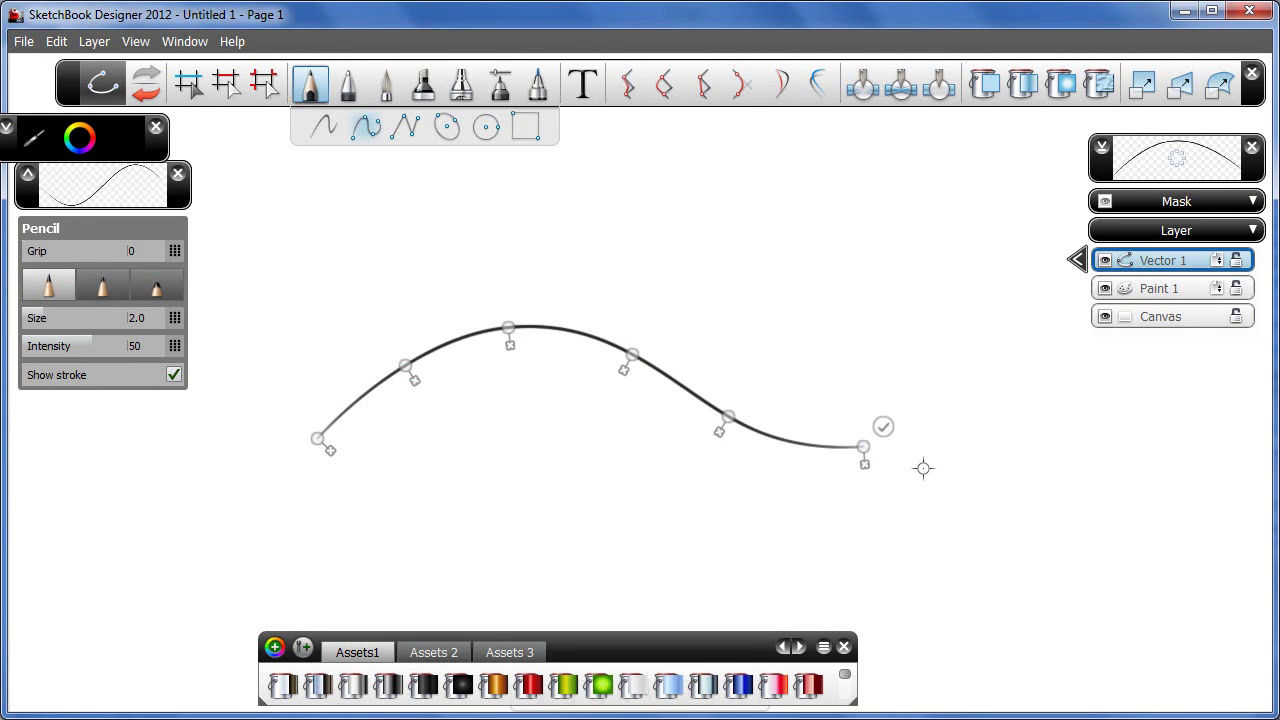
{"action": "left_click", "coordinate": [923, 468]}
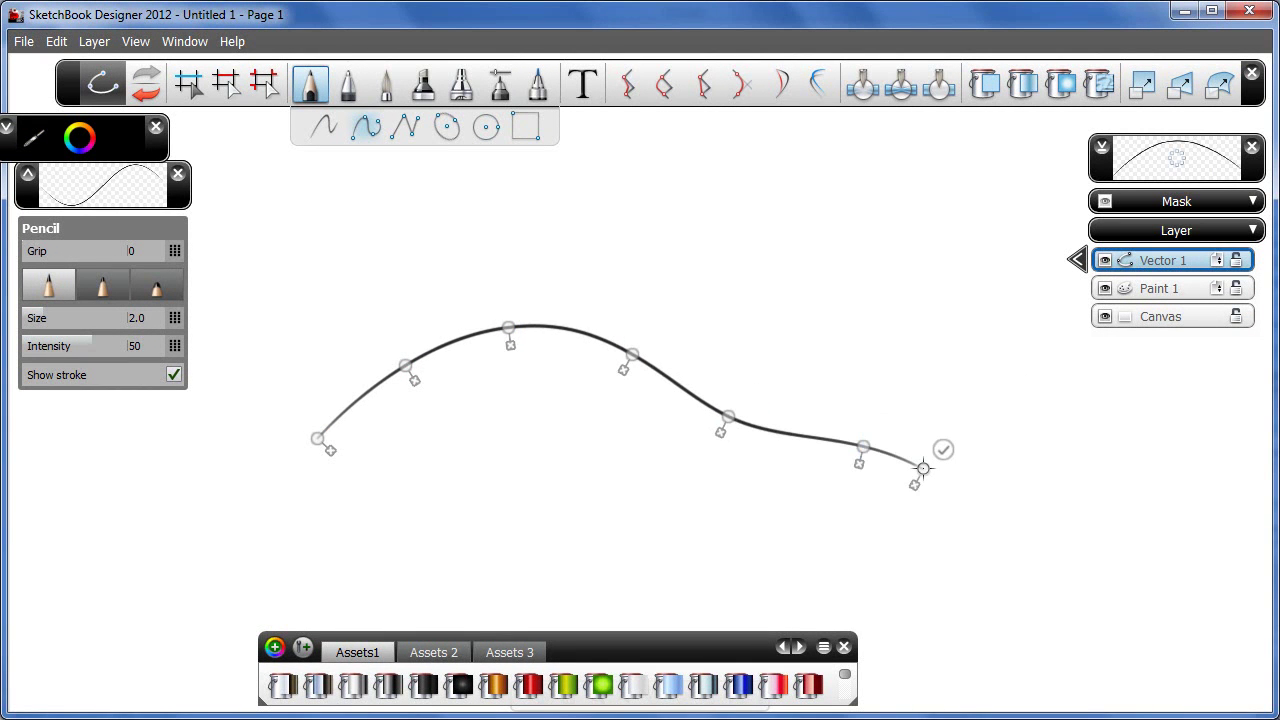
{"action": "left_click", "coordinate": [943, 449]}
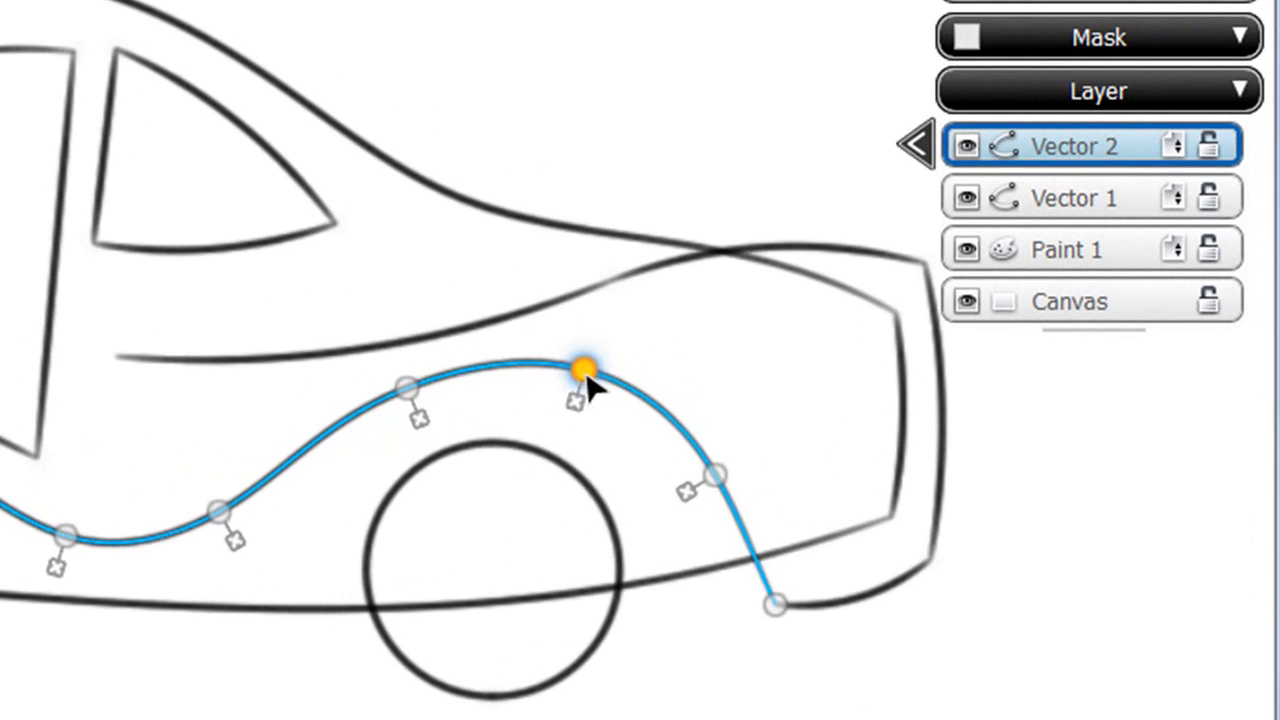
- Move three control points of the car-side spline down around the rear wheel
{"action": "left_click_drag", "start_coordinate": [585, 372], "coordinate": [599, 398]}
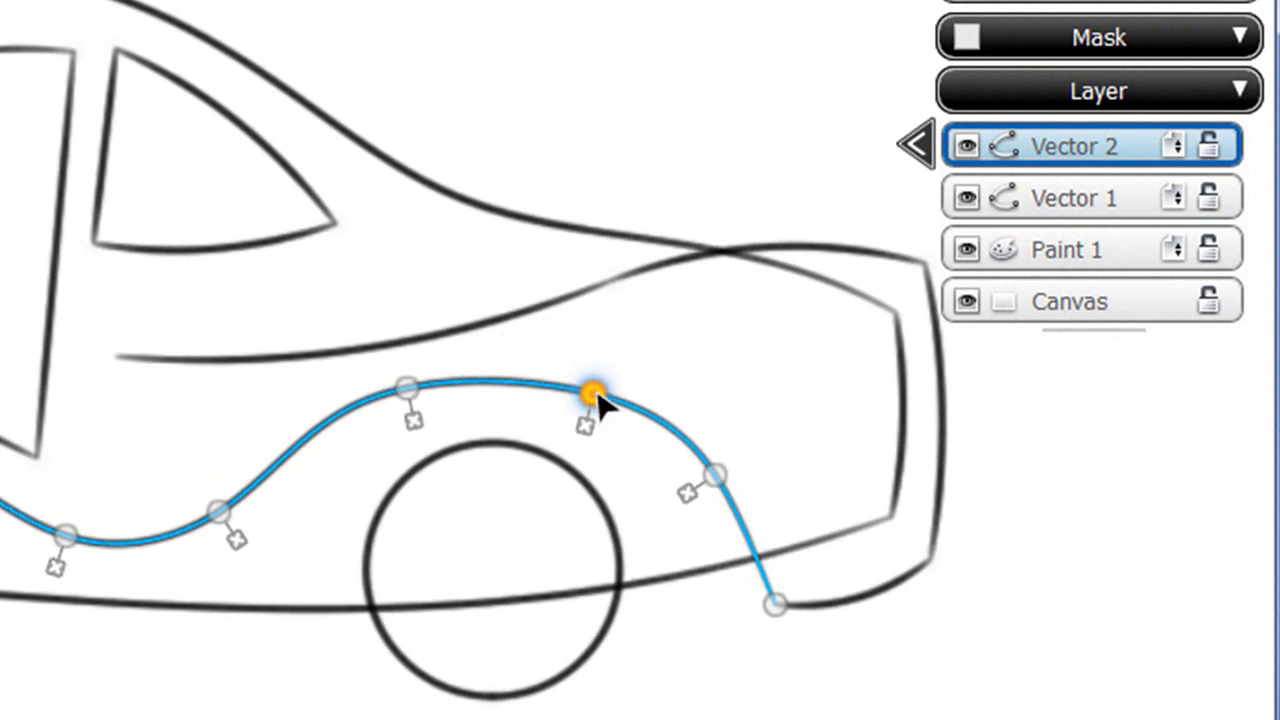
{"action": "left_click_drag", "start_coordinate": [716, 482], "coordinate": [693, 501]}
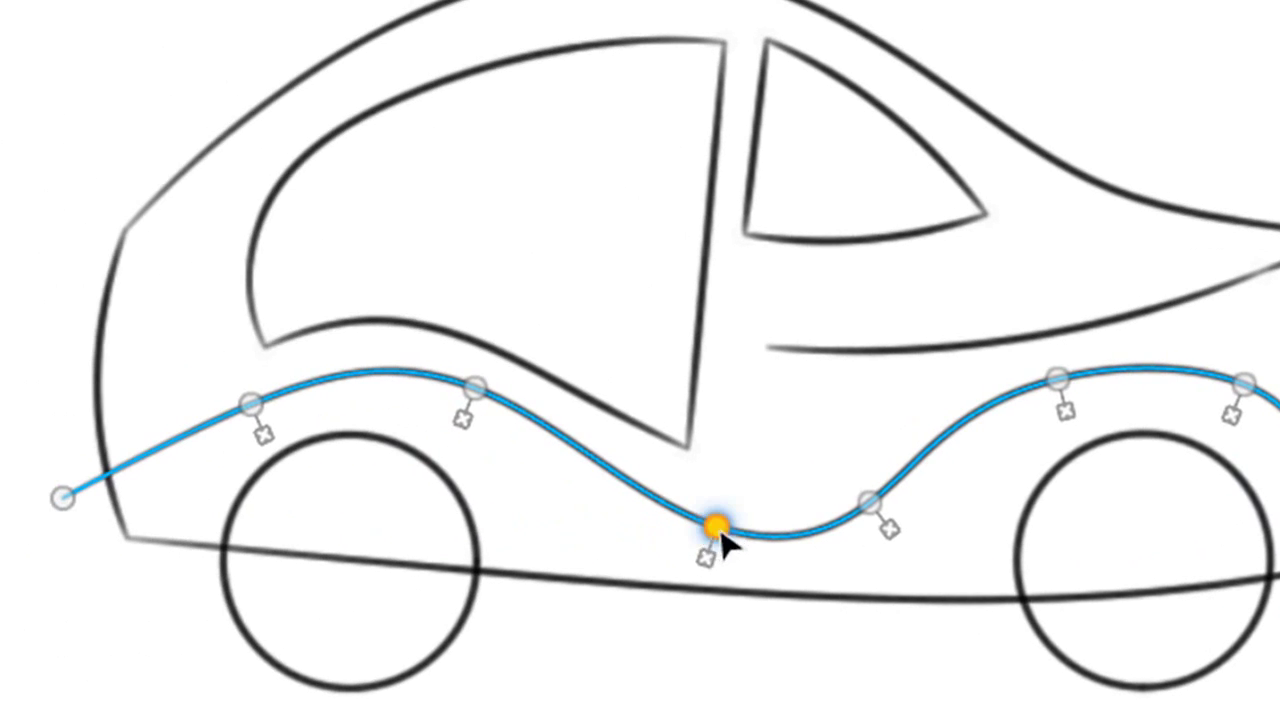
{"action": "mouse_move", "coordinate": [719, 530]}
{"action": "left_mouse_down"}
{"action": "mouse_move", "coordinate": [686, 551]}
{"action": "mouse_move", "coordinate": [735, 495]}
{"action": "mouse_move", "coordinate": [727, 540]}
{"action": "left_mouse_up"}
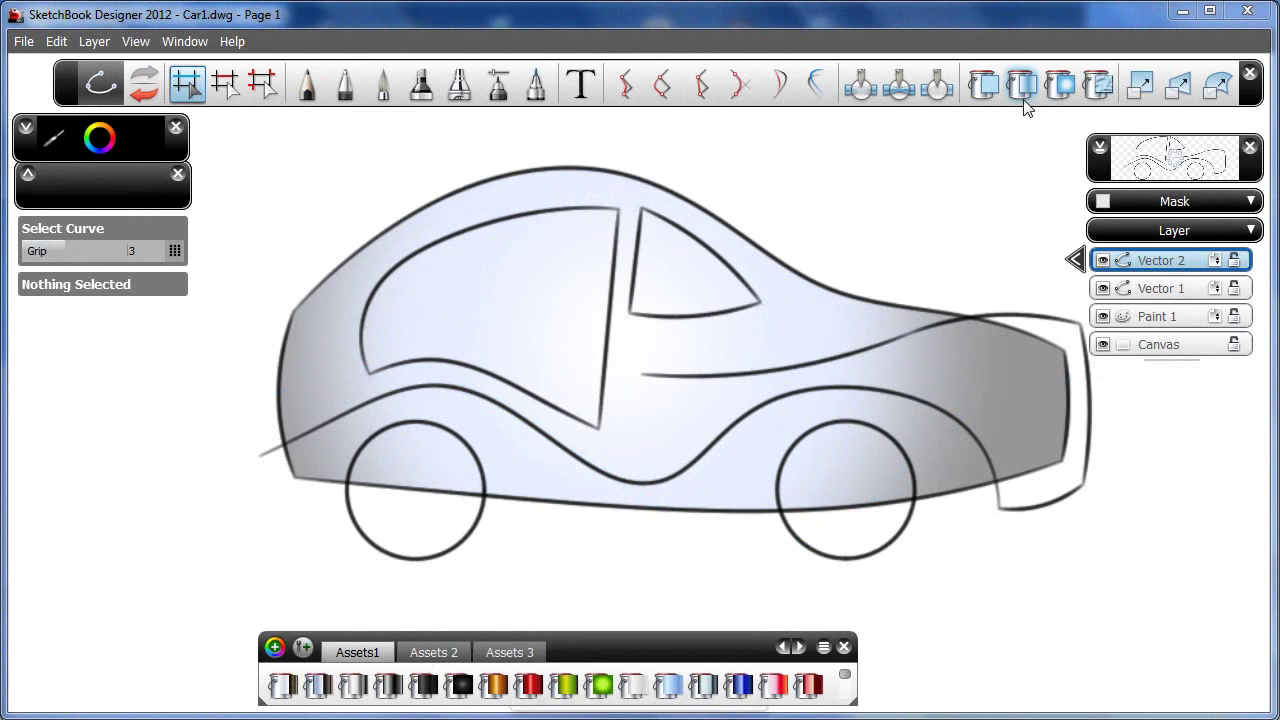
- Fill the larger window with a linear blue gradient and slant its bands across the glass
{"action": "left_click", "coordinate": [1022, 86]}
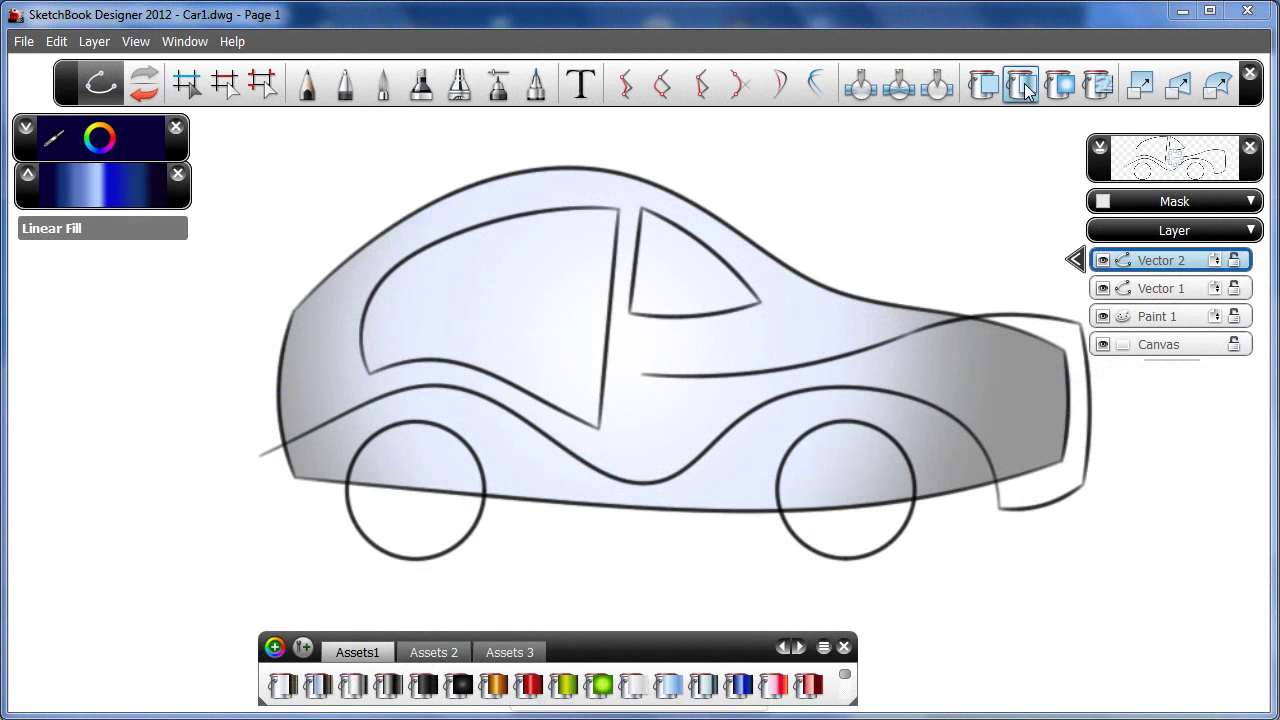
{"action": "left_click", "coordinate": [530, 248]}
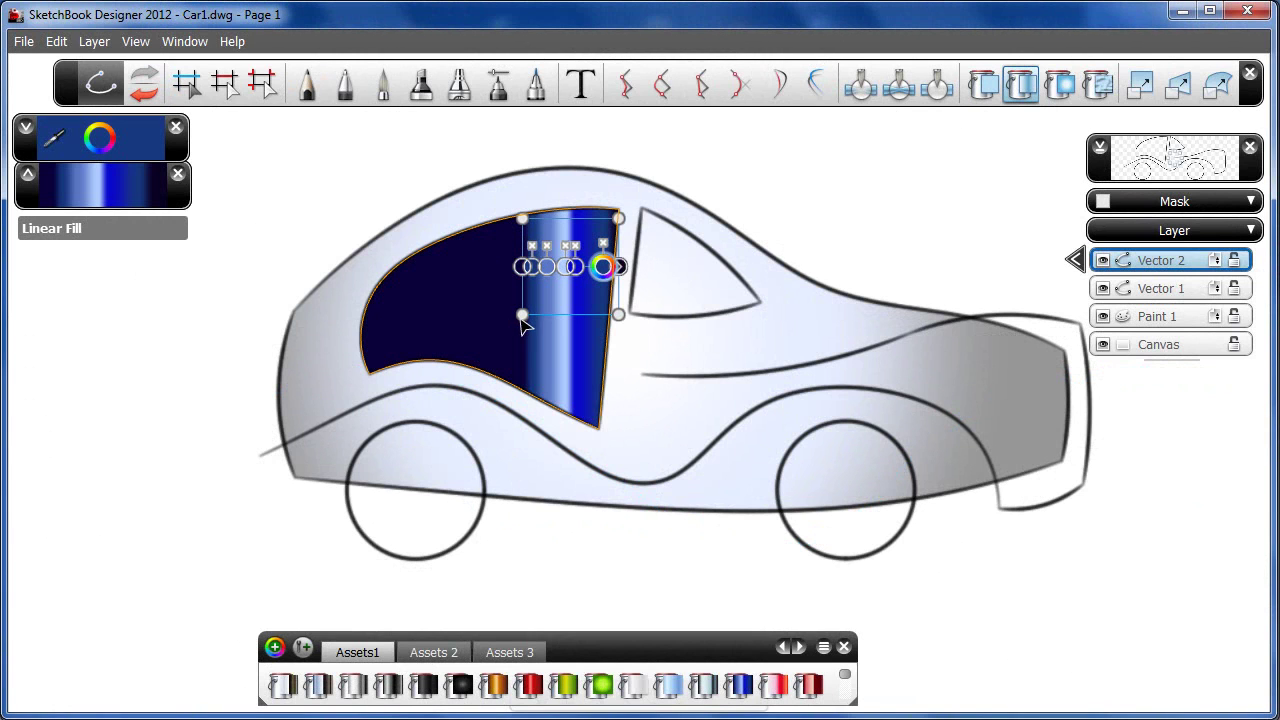
{"action": "left_click_drag", "start_coordinate": [522, 316], "coordinate": [408, 322]}
{"action": "left_click_drag", "start_coordinate": [463, 272], "coordinate": [383, 272]}
{"action": "left_click_drag", "start_coordinate": [513, 272], "coordinate": [573, 275]}
- Fill the small window with a blue gradient, stretched and tilted diagonally across it
{"action": "left_click", "coordinate": [698, 268]}
{"action": "left_click", "coordinate": [698, 268]}
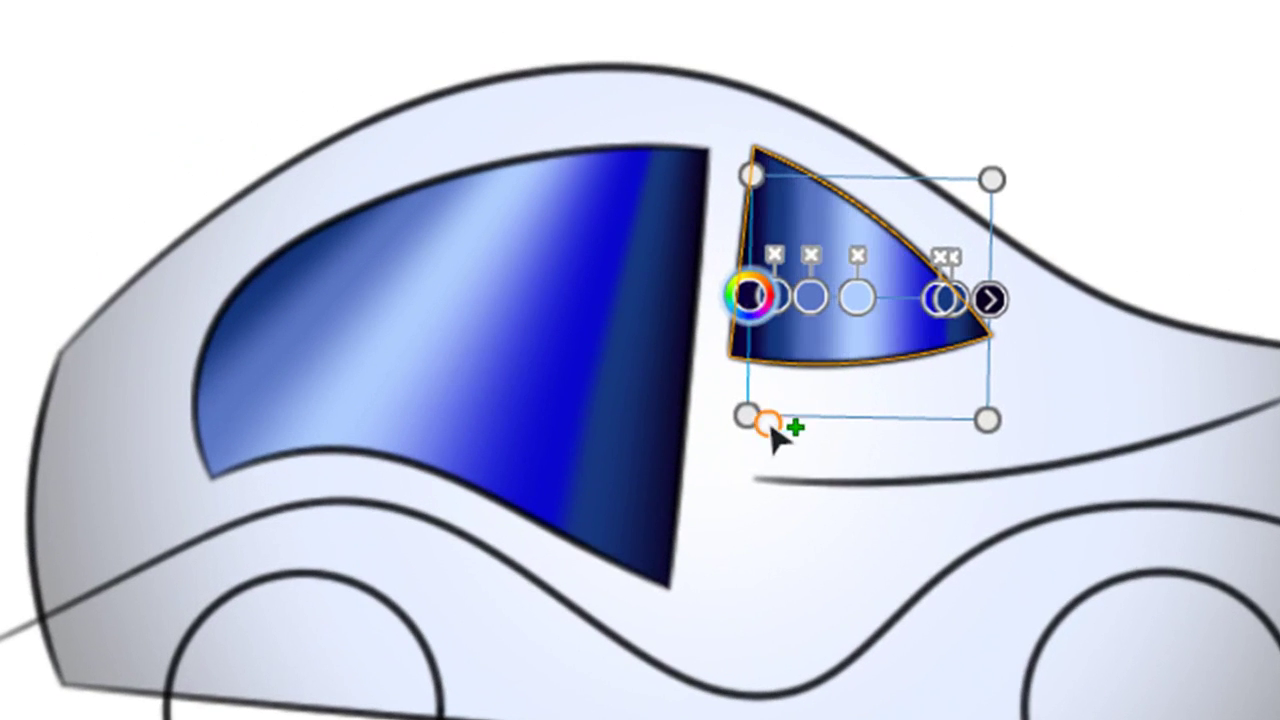
{"action": "left_click", "coordinate": [748, 416]}
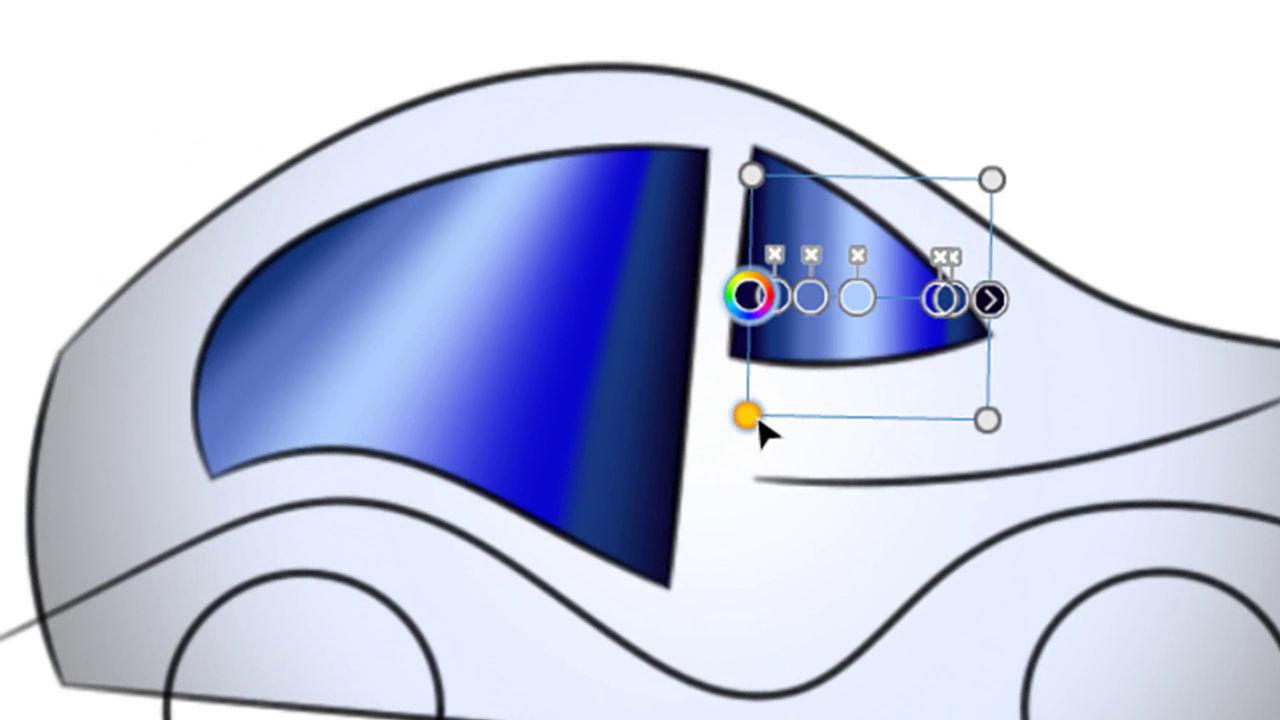
{"action": "left_click_drag", "start_coordinate": [756, 424], "coordinate": [806, 430]}
{"action": "left_click_drag", "start_coordinate": [986, 420], "coordinate": [1104, 390]}
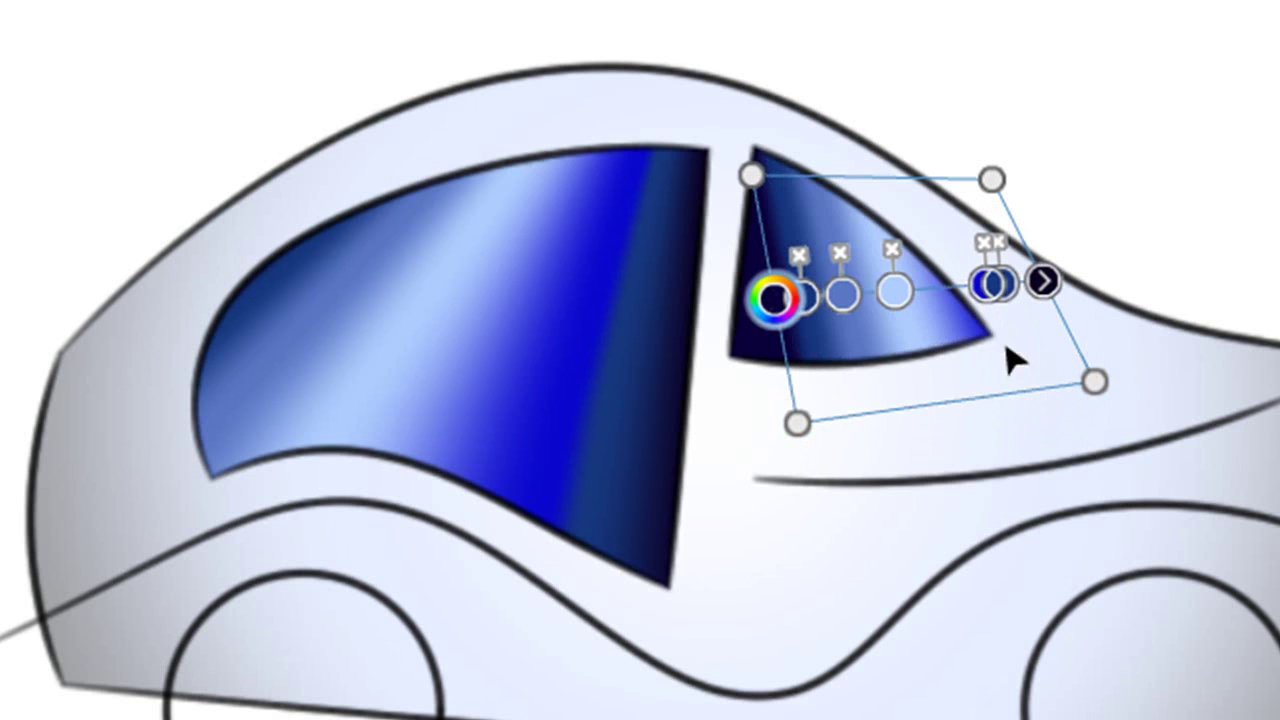
{"action": "left_click_drag", "start_coordinate": [751, 175], "coordinate": [714, 189]}
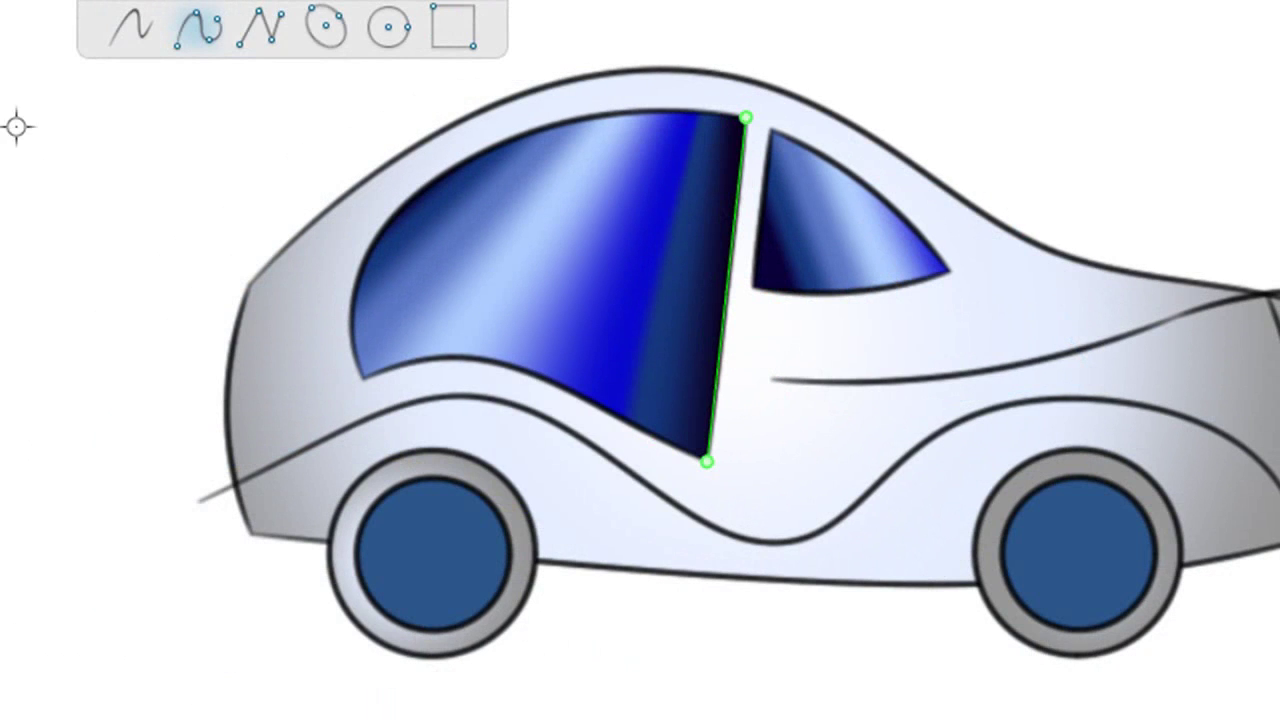
- Push the larger window's left-edge node outward and move its top node to reshape the arc
{"action": "key", "text": "Escape"}
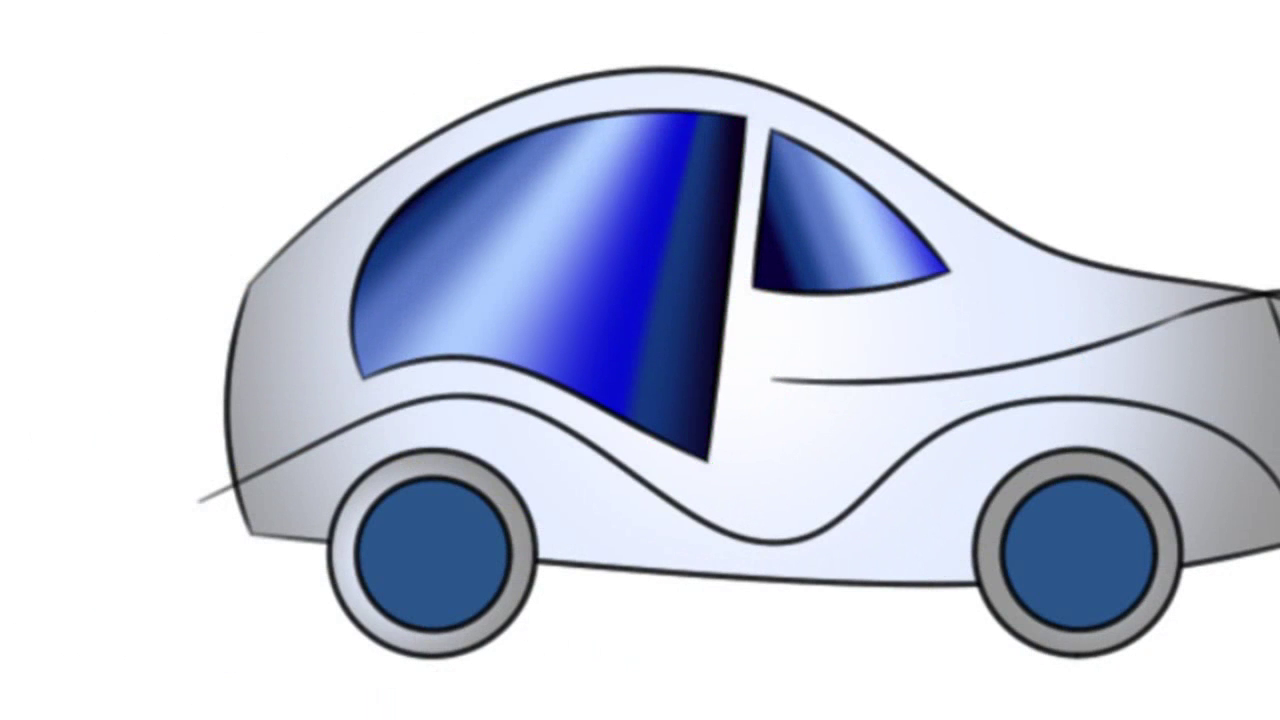
{"action": "left_click", "coordinate": [520, 132]}
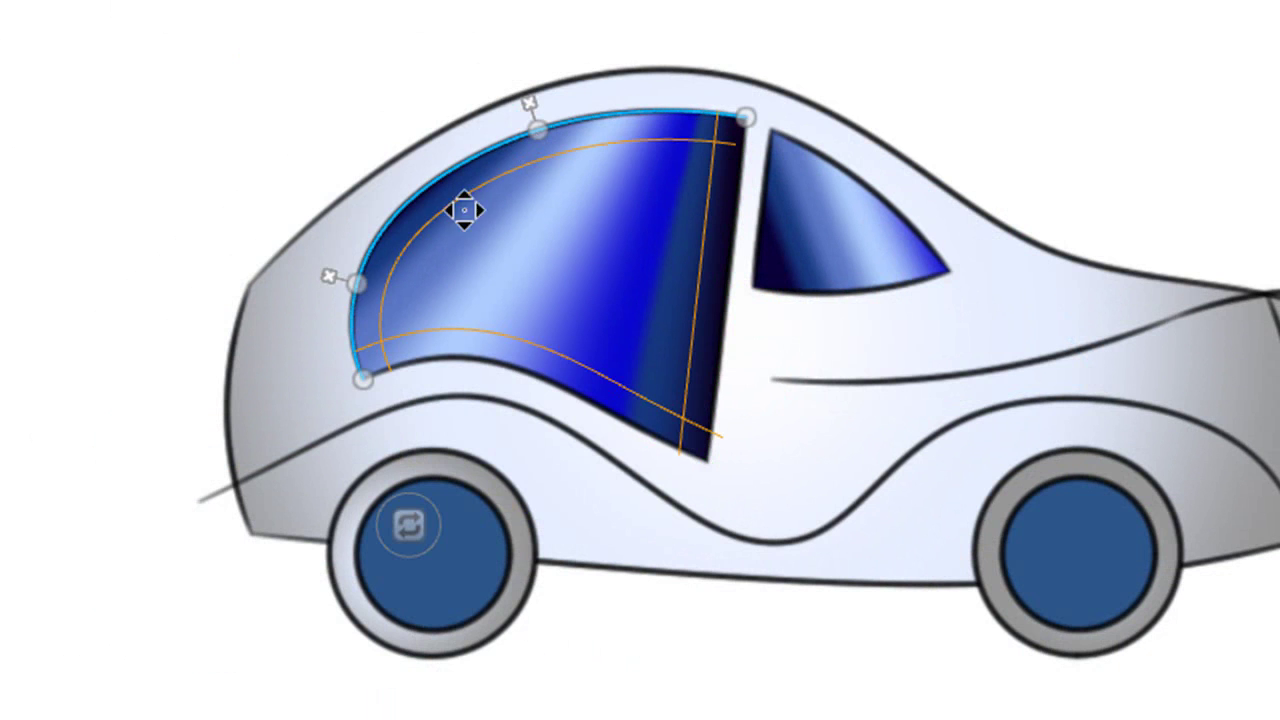
{"action": "left_click", "coordinate": [357, 323]}
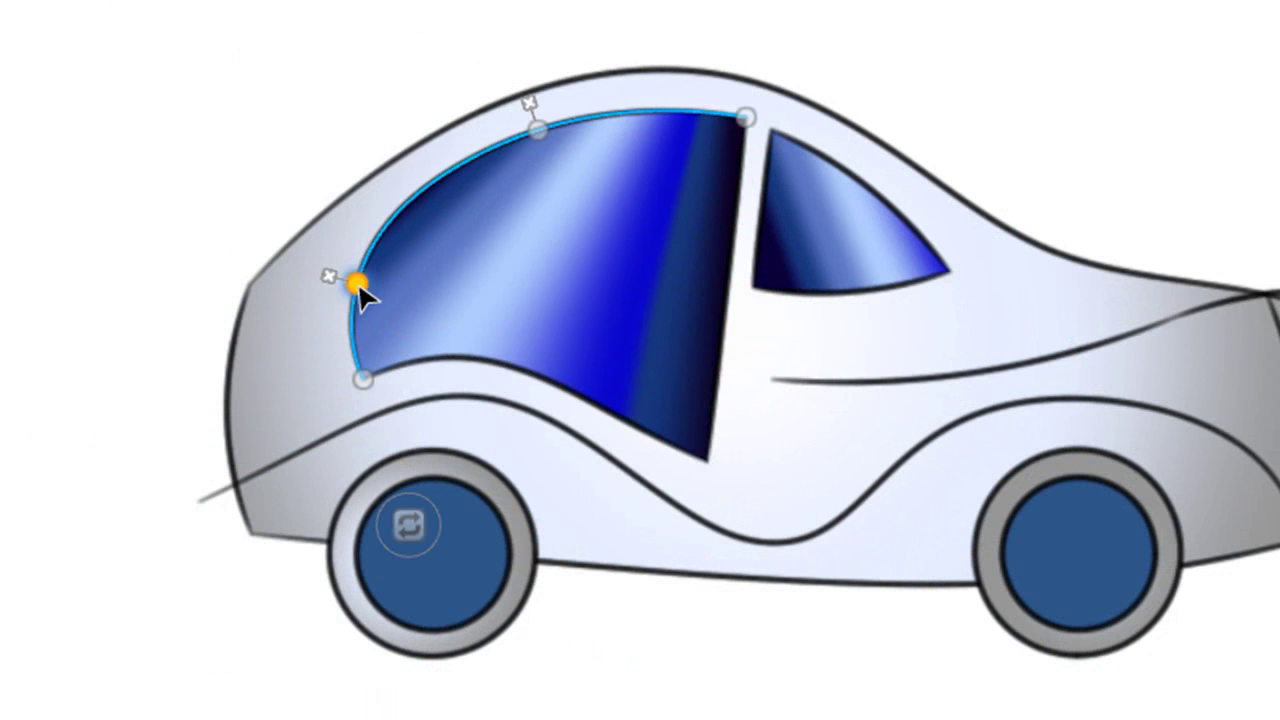
{"action": "mouse_move", "coordinate": [358, 287]}
{"action": "left_mouse_down"}
{"action": "mouse_move", "coordinate": [310, 285]}
{"action": "mouse_move", "coordinate": [364, 283]}
{"action": "left_mouse_up"}
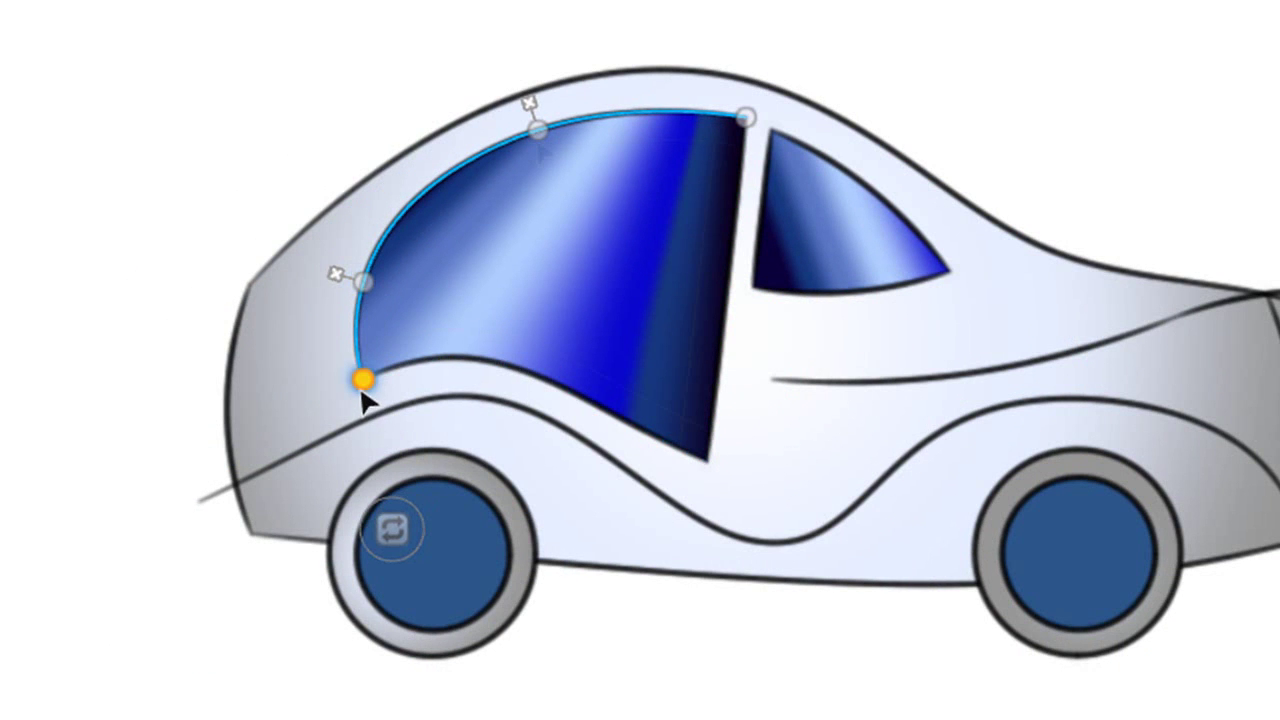
{"action": "mouse_move", "coordinate": [537, 132]}
{"action": "left_mouse_down"}
{"action": "mouse_move", "coordinate": [561, 181]}
{"action": "mouse_move", "coordinate": [534, 112]}
{"action": "mouse_move", "coordinate": [549, 150]}
{"action": "left_mouse_up"}
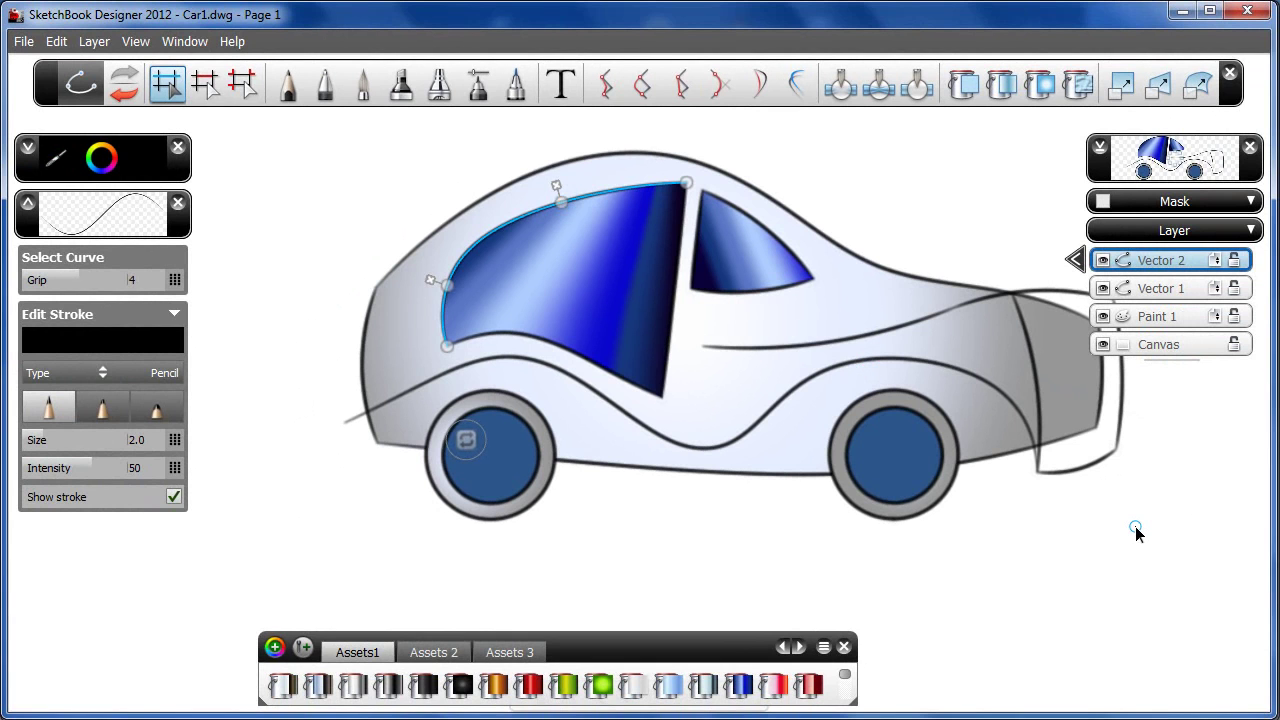
{"action": "key", "text": "p"}
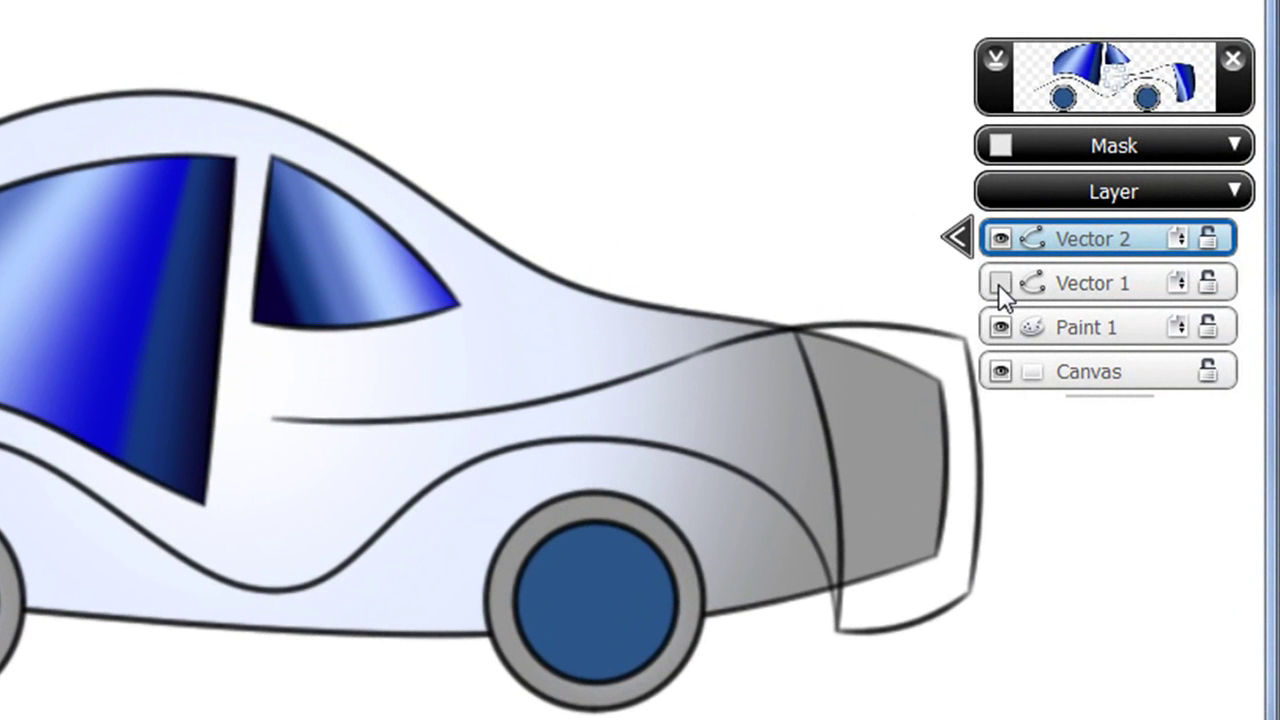
{"action": "left_click", "coordinate": [1000, 284]}
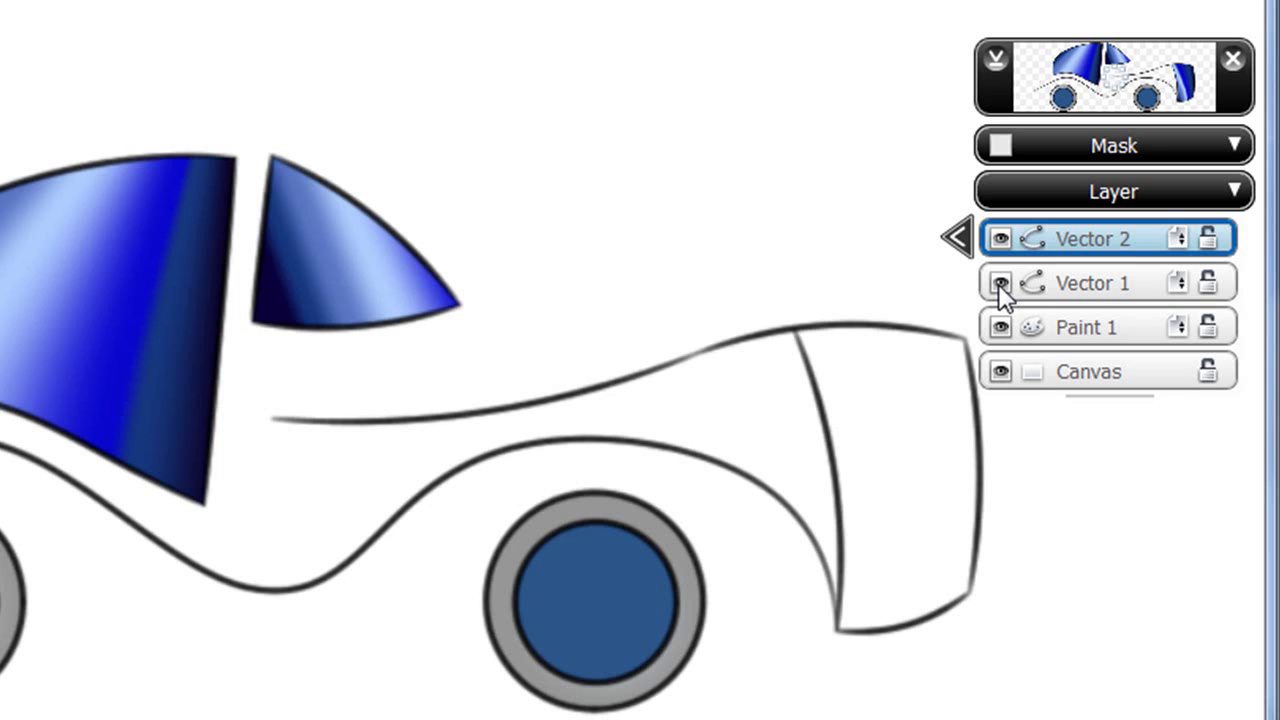
{"action": "left_click", "coordinate": [1000, 284]}
{"action": "left_click", "coordinate": [1000, 238]}
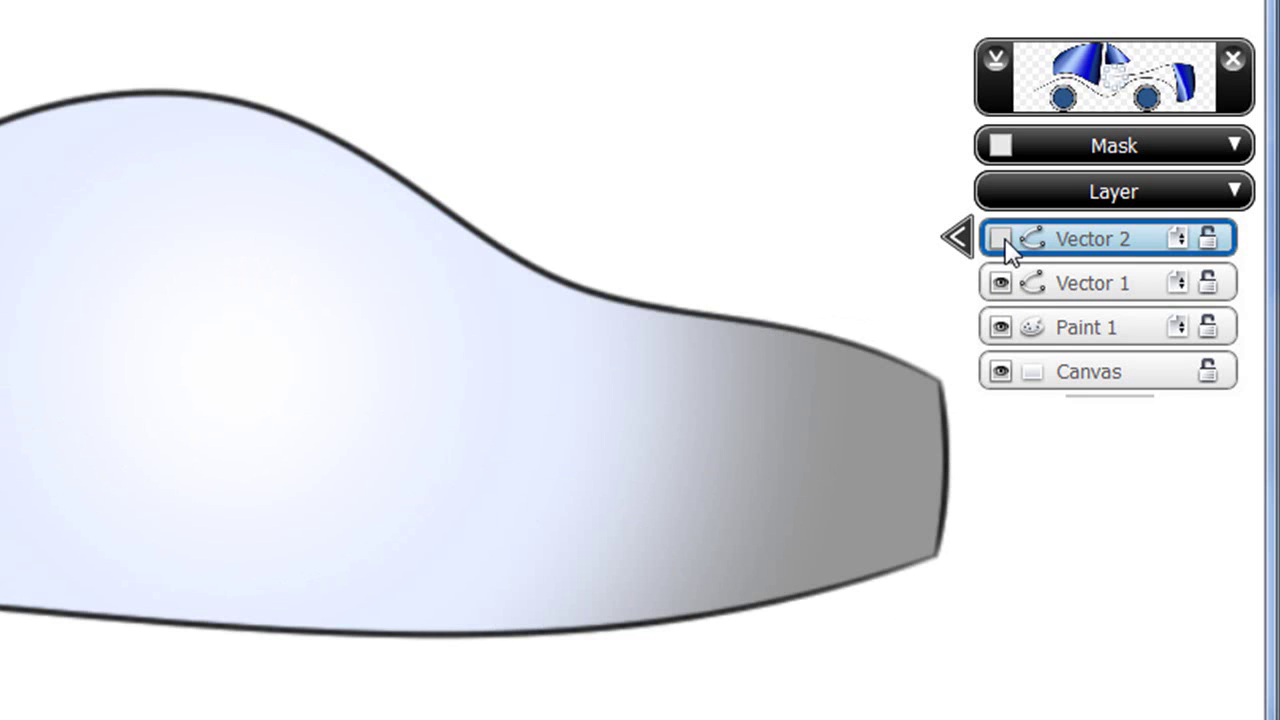
{"action": "left_click", "coordinate": [1000, 238]}
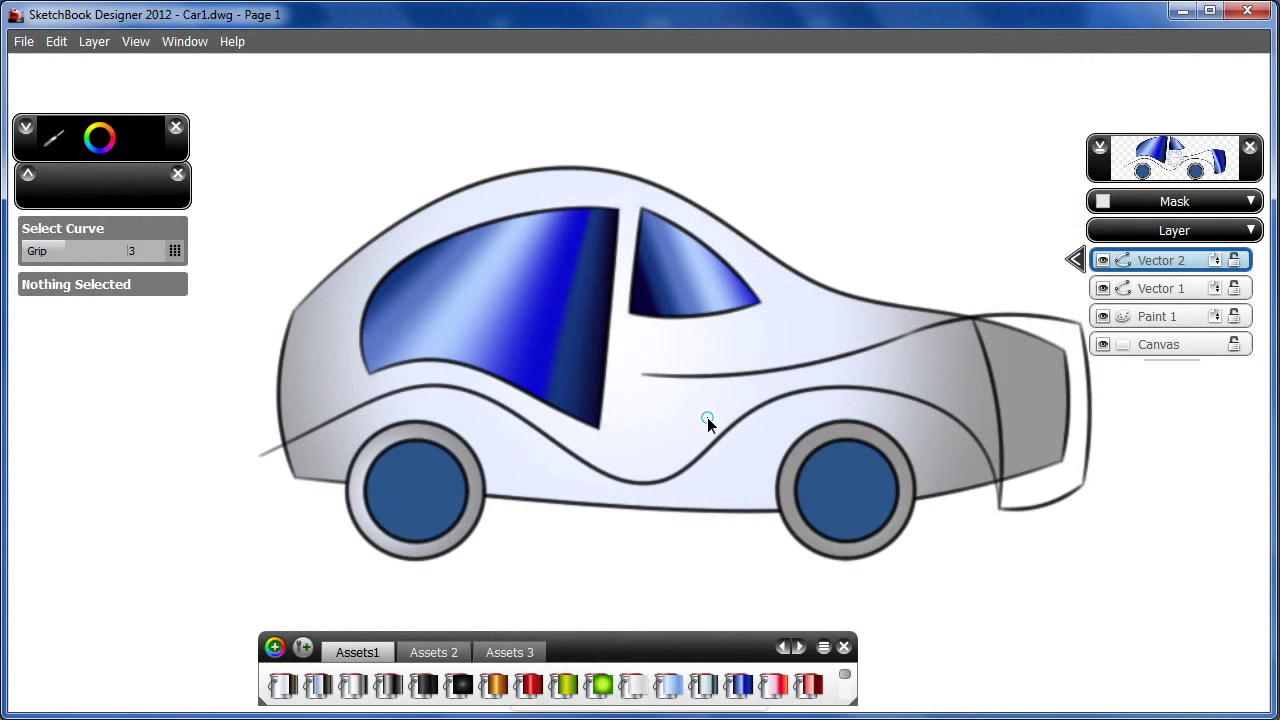
- Pan the car sketch slightly up and right, then zoom in to 127%
{"action": "key", "text": "space"}
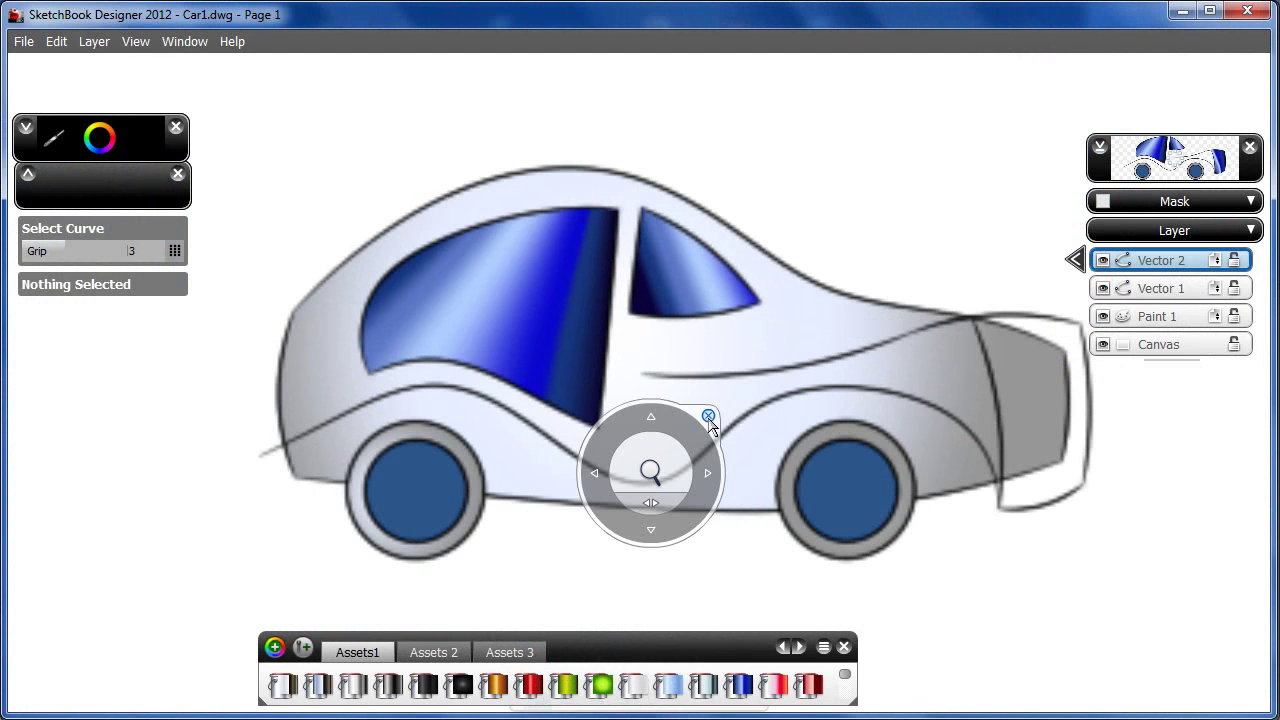
{"action": "left_click_drag", "start_coordinate": [651, 538], "coordinate": [660, 486]}
{"action": "key", "text": "space"}
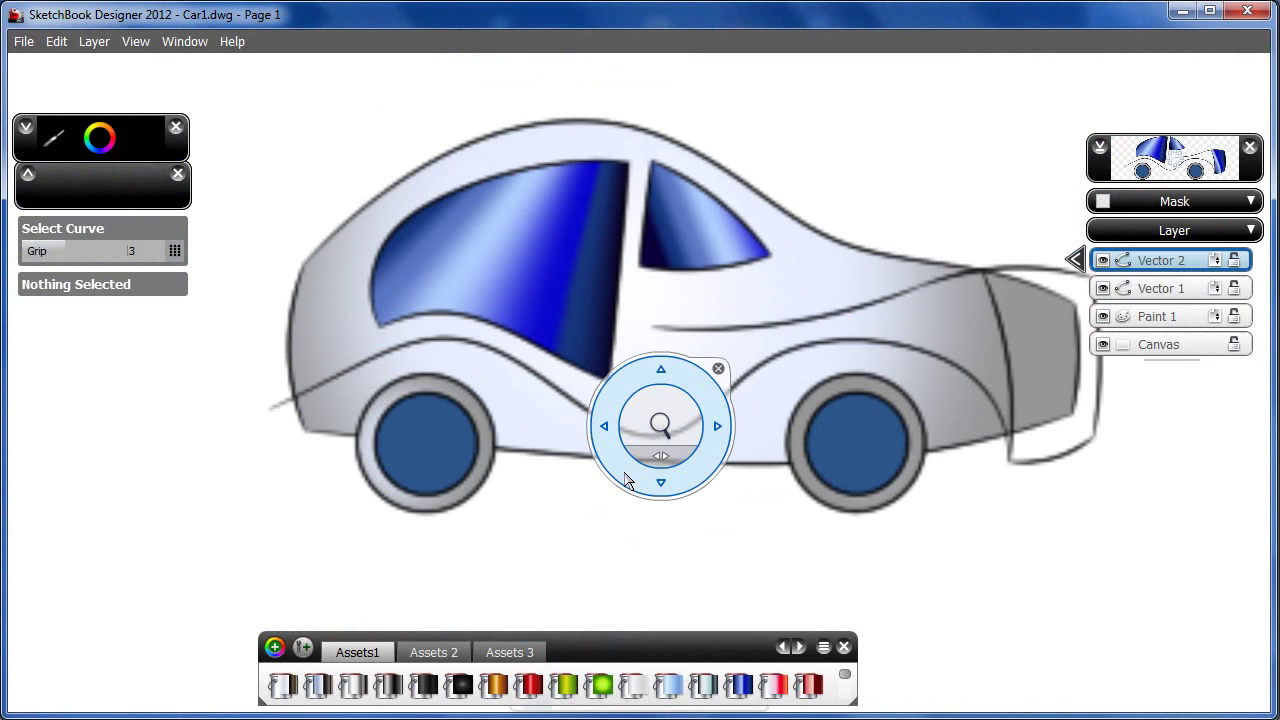
{"action": "left_click_drag", "start_coordinate": [605, 428], "coordinate": [646, 428]}
{"action": "key", "text": "space"}
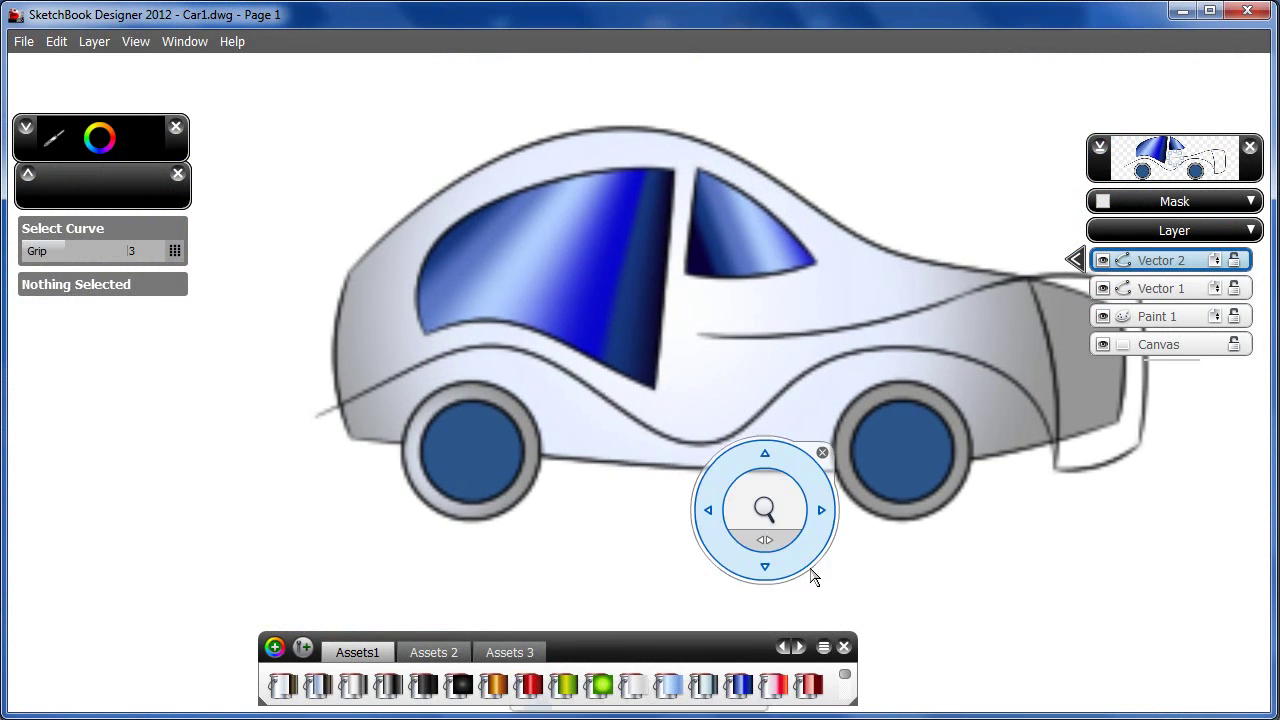
{"action": "left_click_drag", "start_coordinate": [766, 509], "coordinate": [687, 460]}
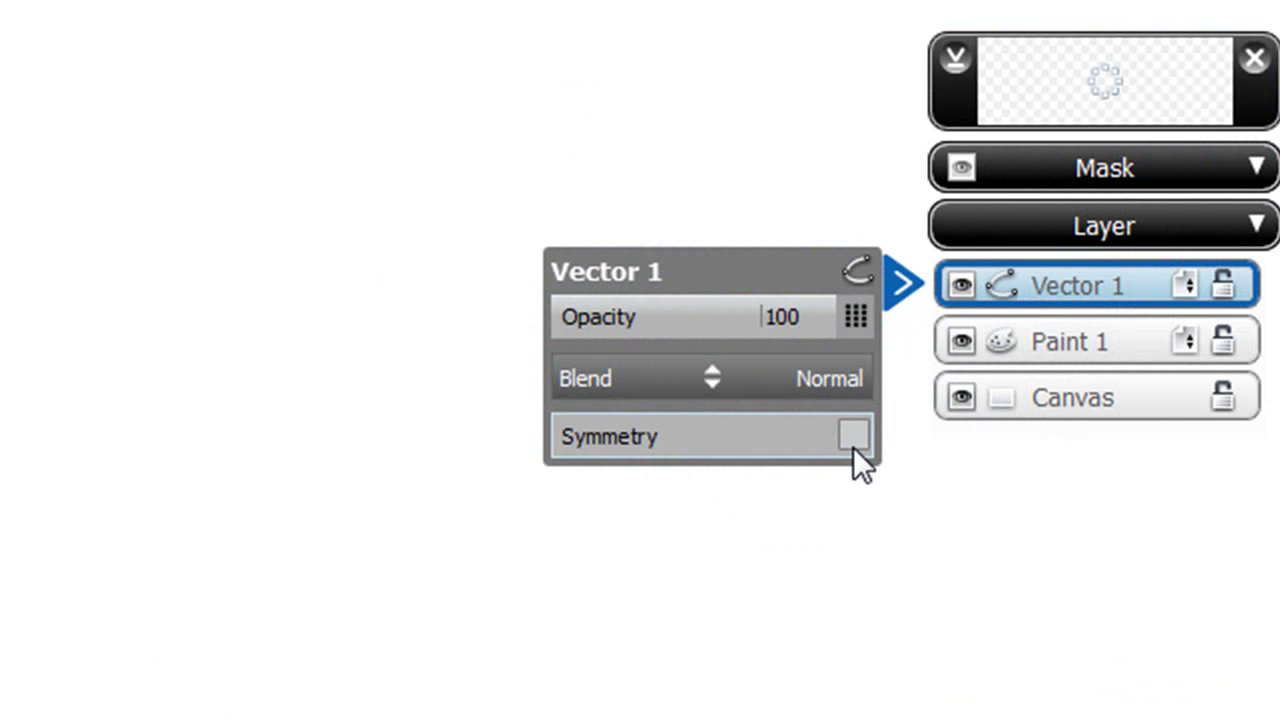
- Enable mirror symmetry on the vector layer and switch to spline curve drawing
{"action": "left_click", "coordinate": [853, 444]}
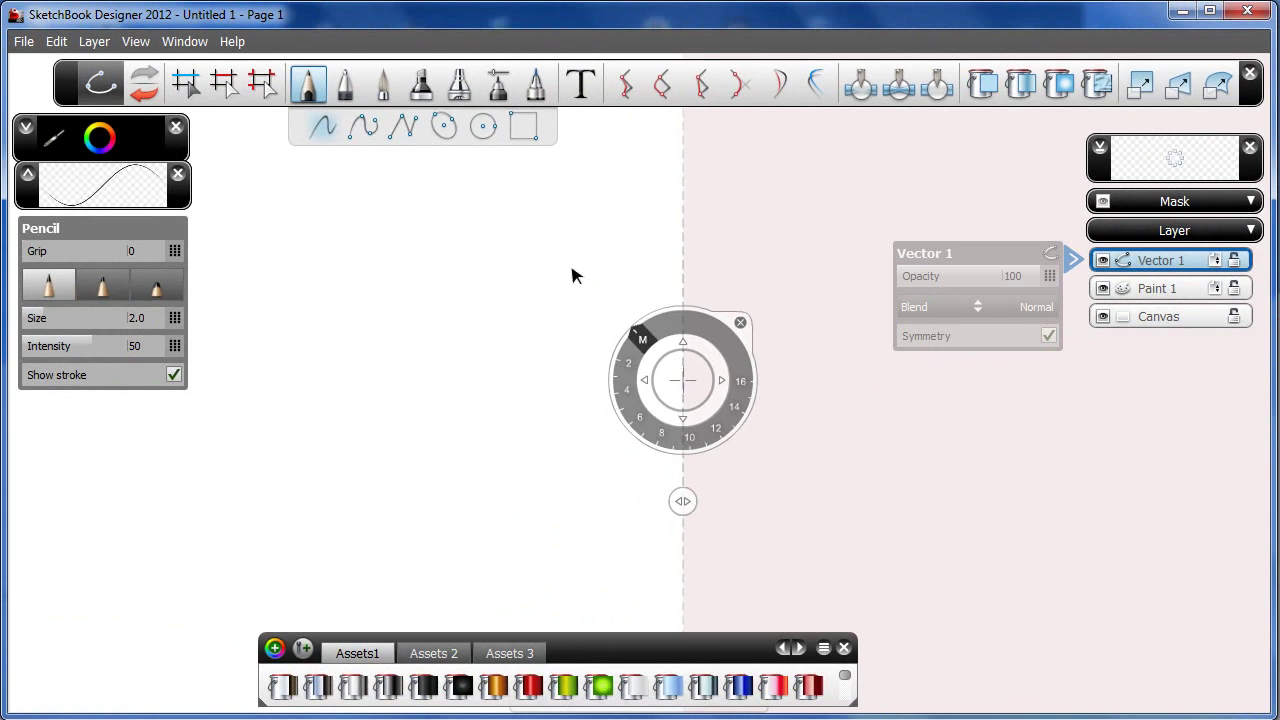
{"action": "left_click", "coordinate": [364, 132]}
{"action": "left_click", "coordinate": [363, 129]}
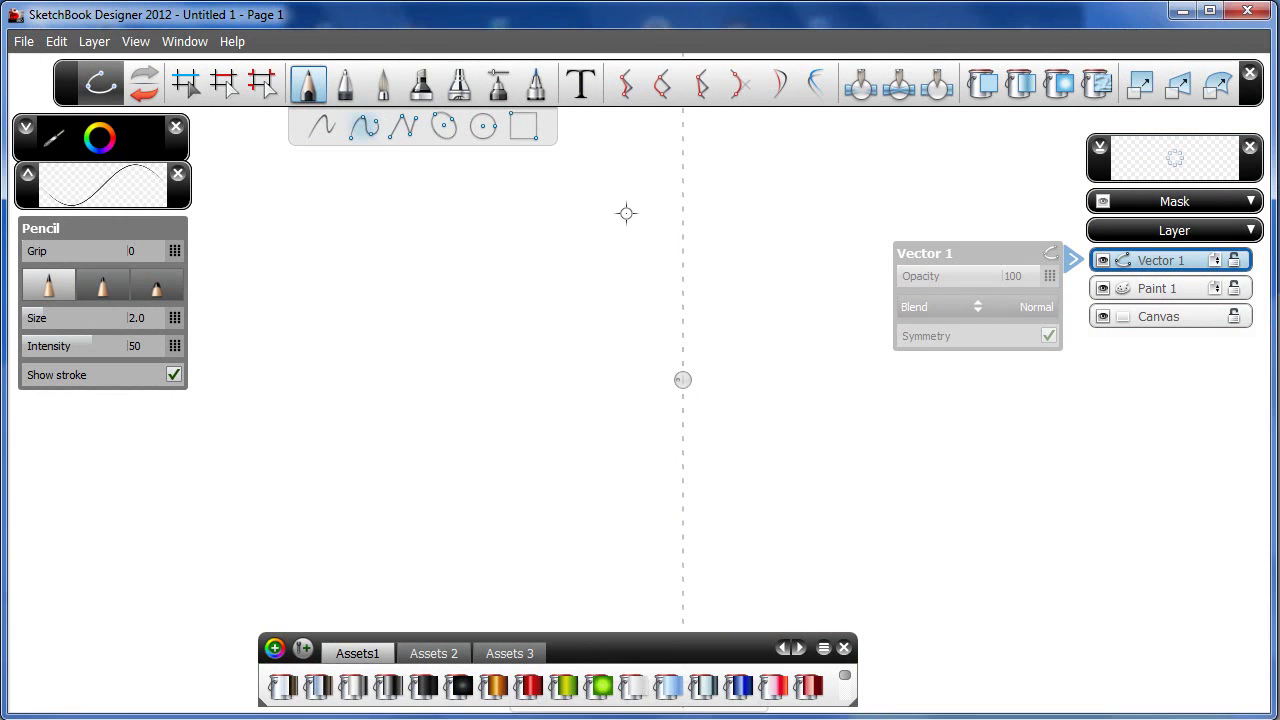
- Draw a mirrored bean-shaped spline through nine points from the top down to the base
{"action": "left_click", "coordinate": [664, 248]}
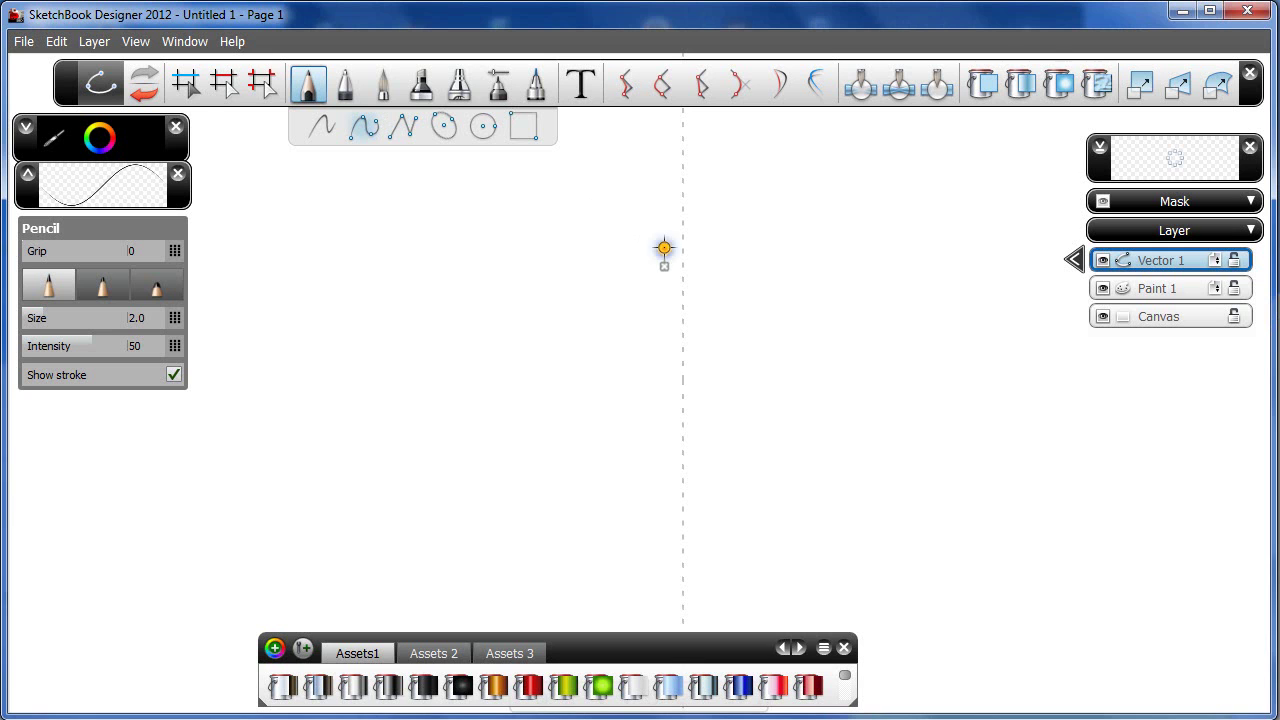
{"action": "left_click", "coordinate": [577, 275]}
{"action": "left_click", "coordinate": [543, 345]}
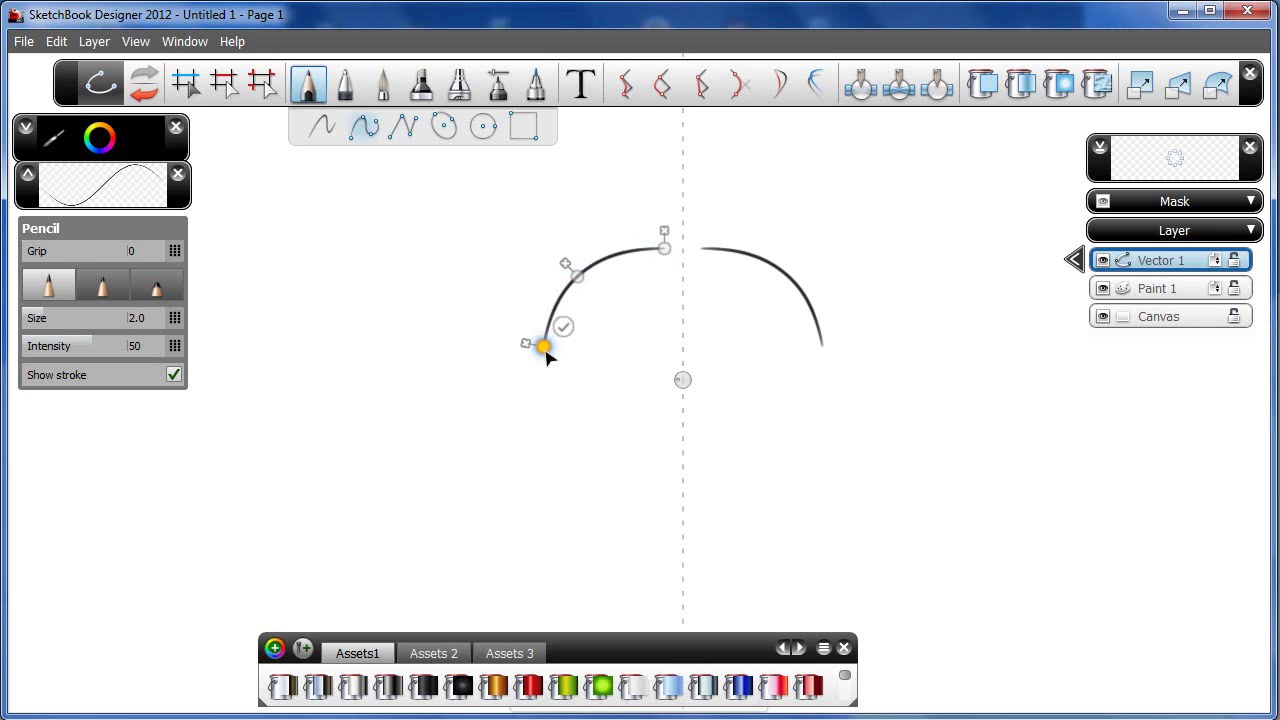
{"action": "left_click", "coordinate": [546, 395]}
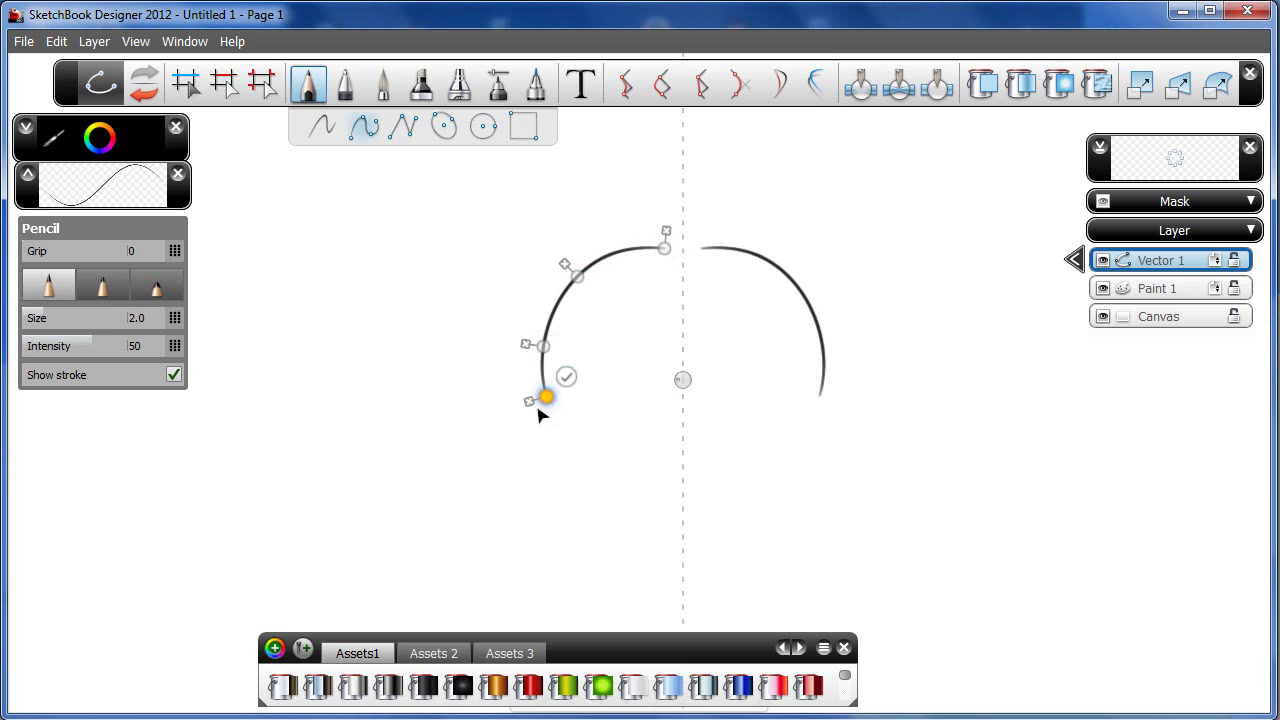
{"action": "left_click", "coordinate": [503, 445]}
{"action": "left_click", "coordinate": [460, 468]}
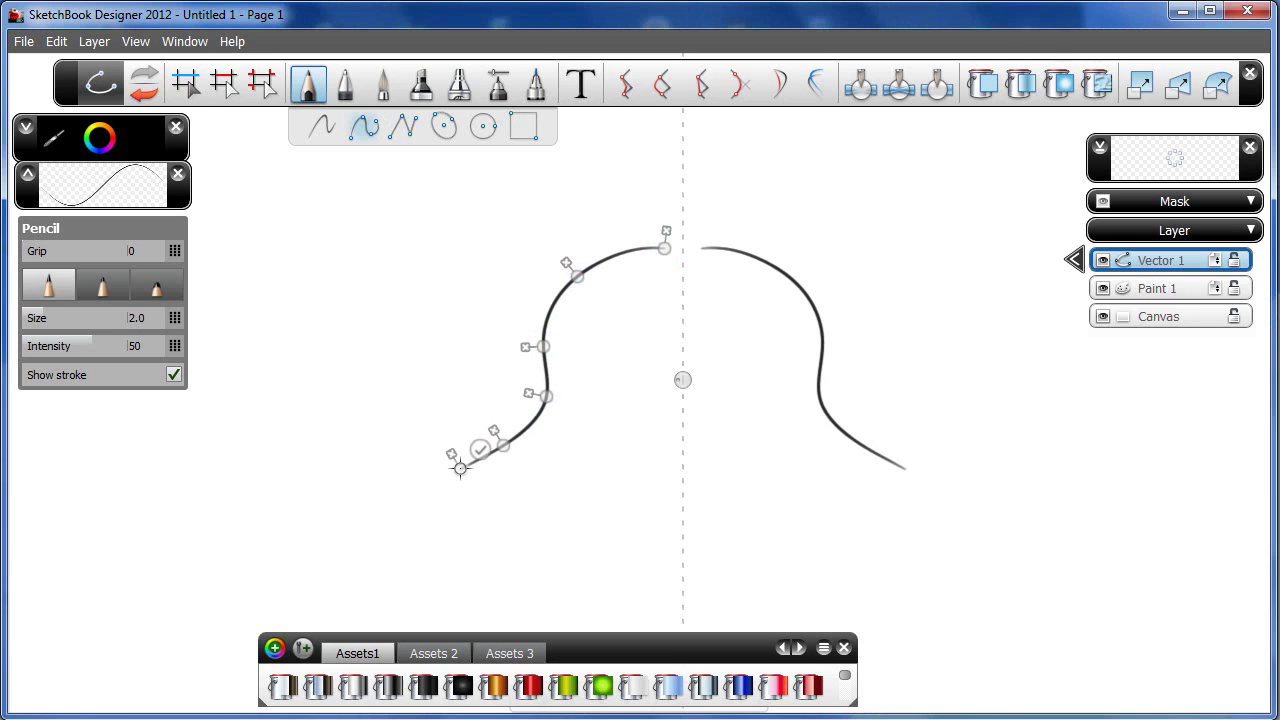
{"action": "left_click", "coordinate": [443, 511]}
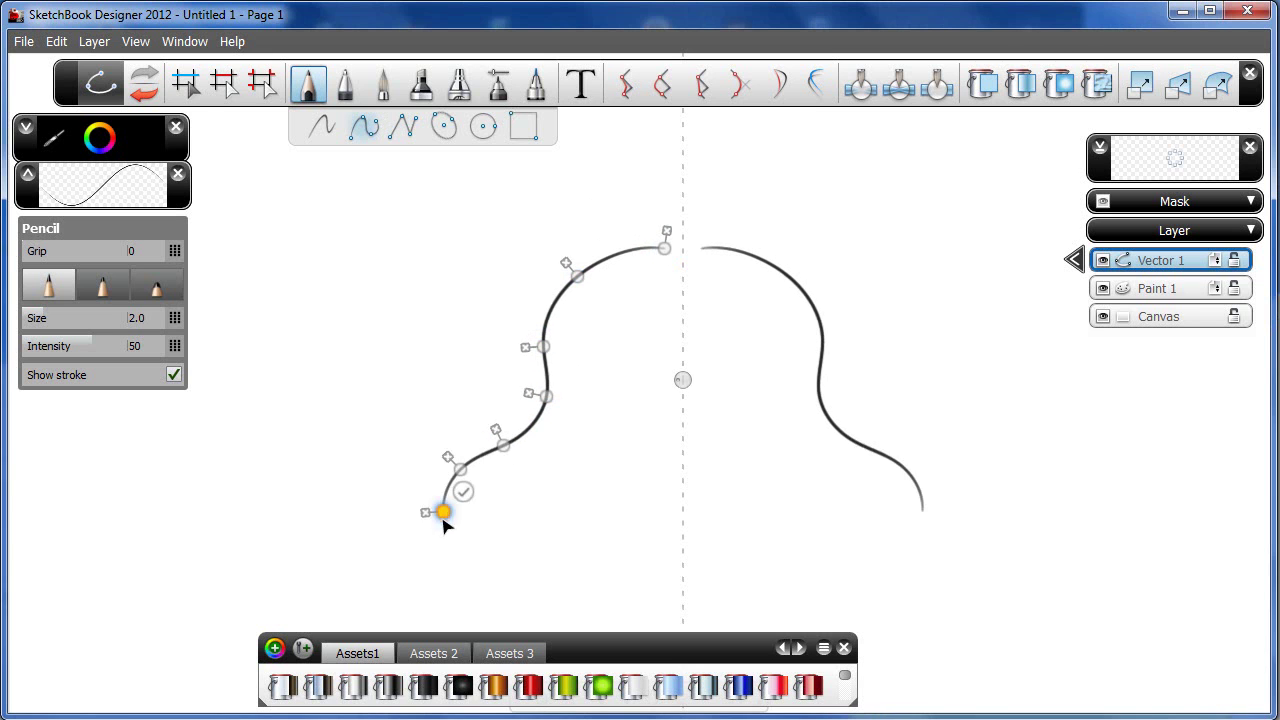
{"action": "left_click", "coordinate": [453, 555]}
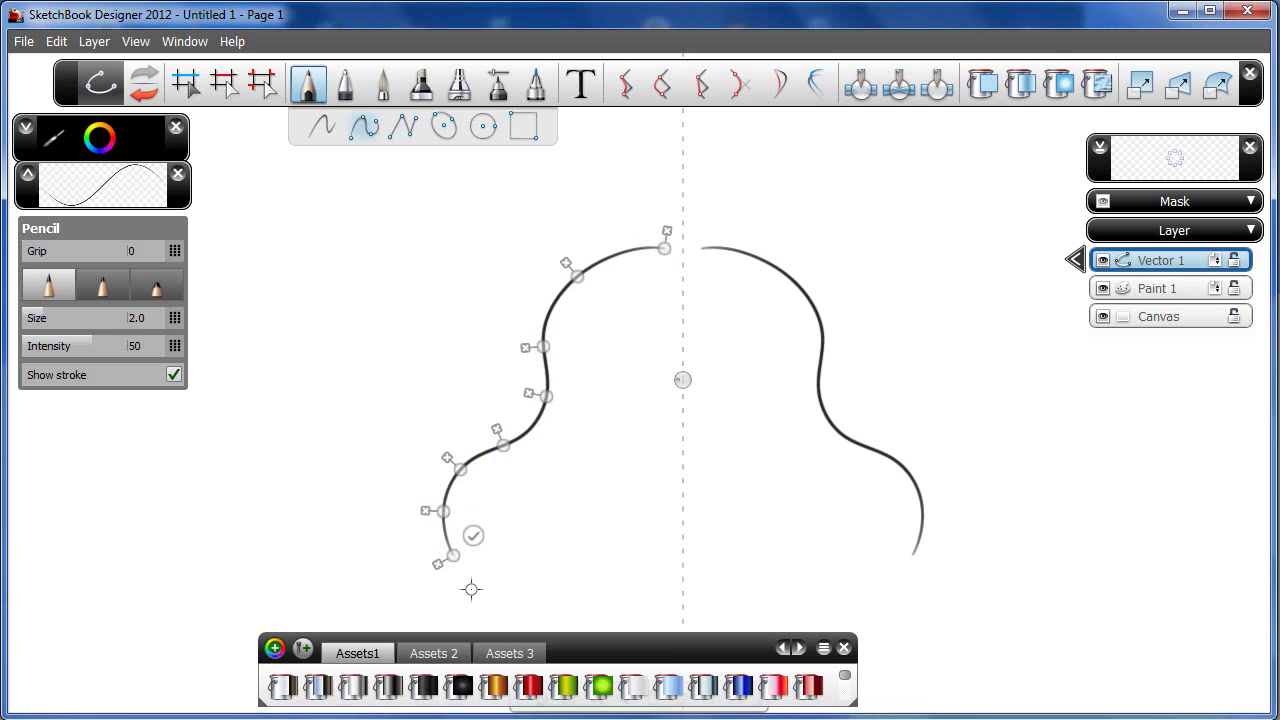
{"action": "left_click", "coordinate": [471, 590]}
{"action": "left_click", "coordinate": [491, 571]}
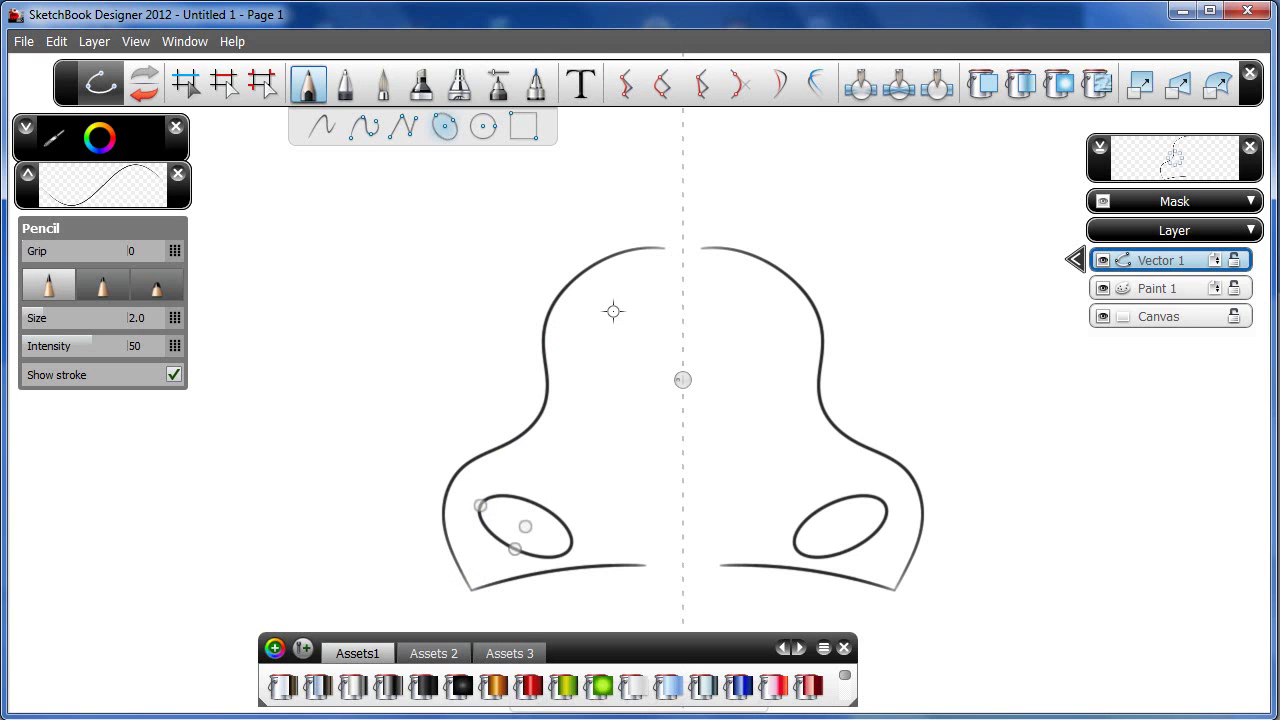
- Add two tilted mirrored ellipses, one near the top and one lower left
{"action": "left_click", "coordinate": [588, 297]}
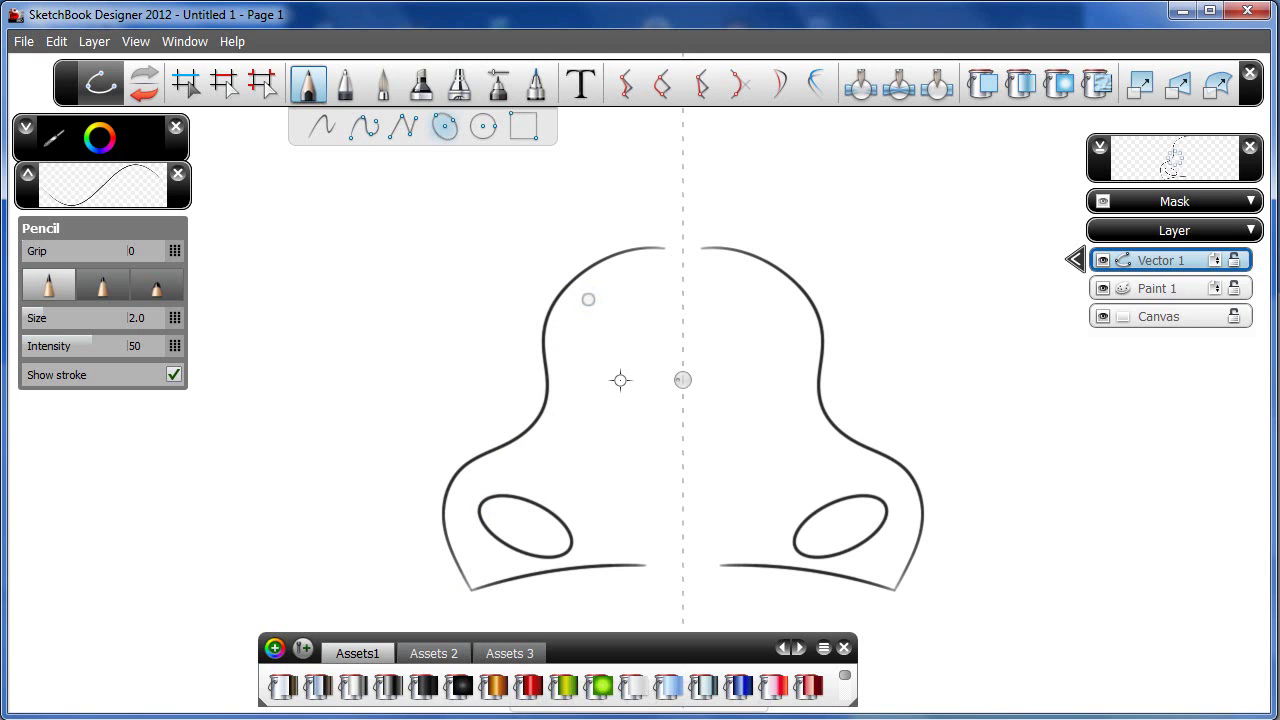
{"action": "left_click", "coordinate": [620, 378]}
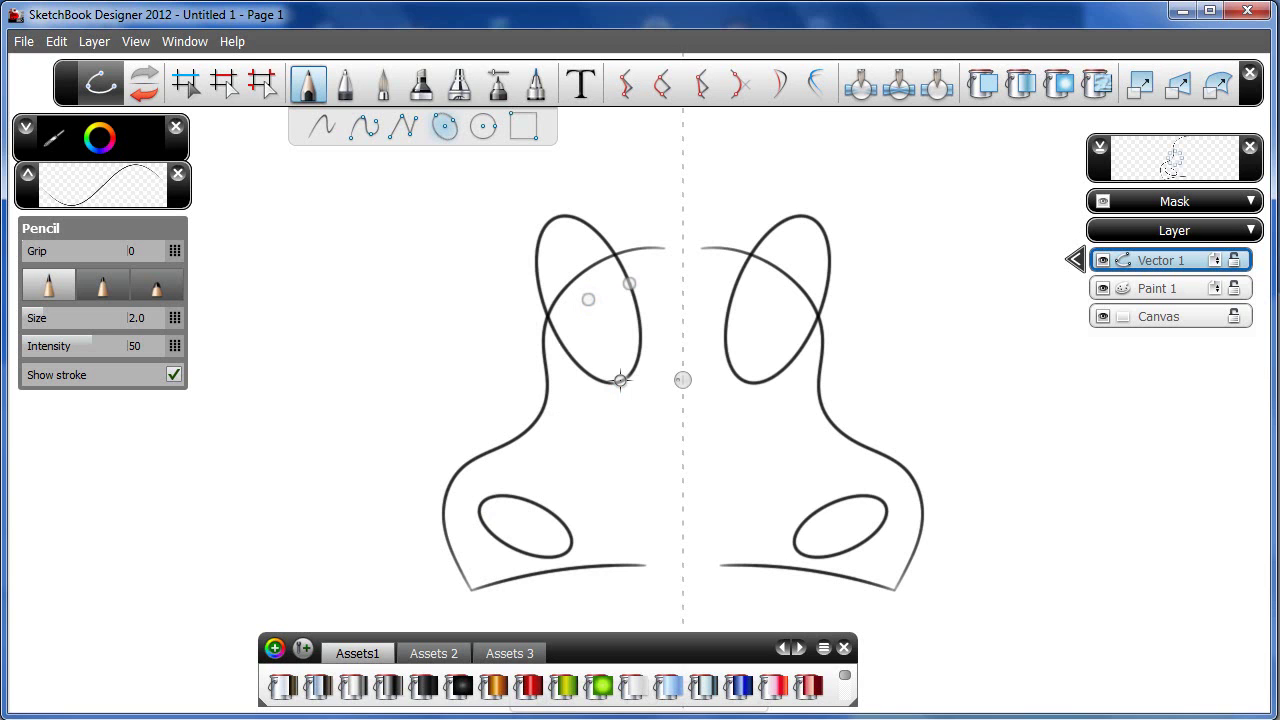
{"action": "left_click", "coordinate": [577, 441]}
{"action": "left_click", "coordinate": [472, 380]}
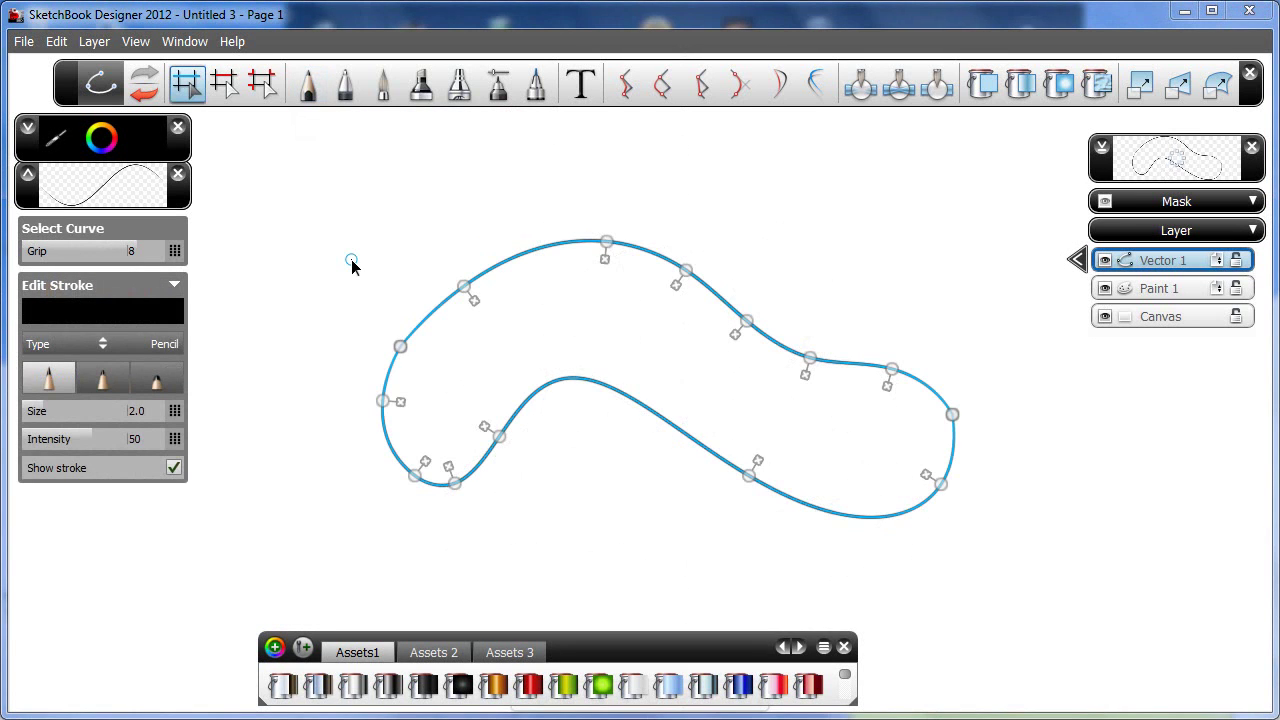
- Export the curve with File > Export > Curves DWG, then launch Autodesk Inventor Professional 2012
{"action": "left_click", "coordinate": [23, 41]}
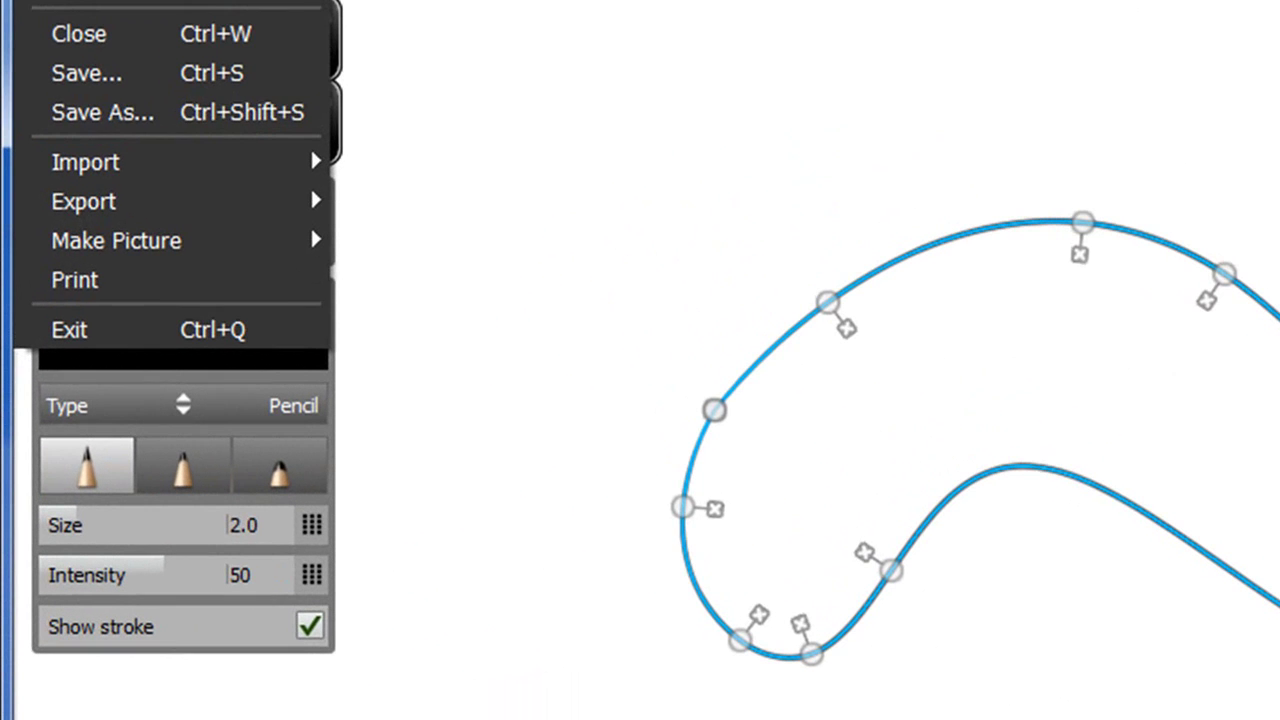
{"action": "mouse_move", "coordinate": [194, 211]}
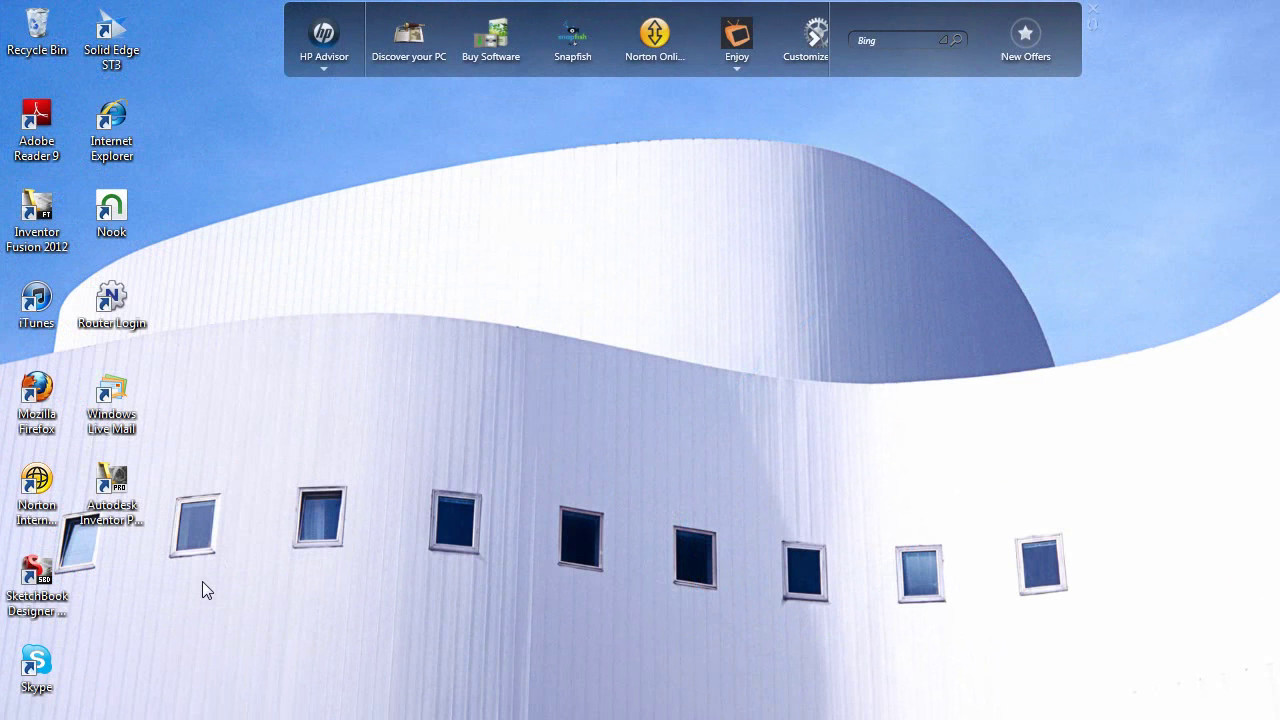
{"action": "left_click", "coordinate": [111, 481]}
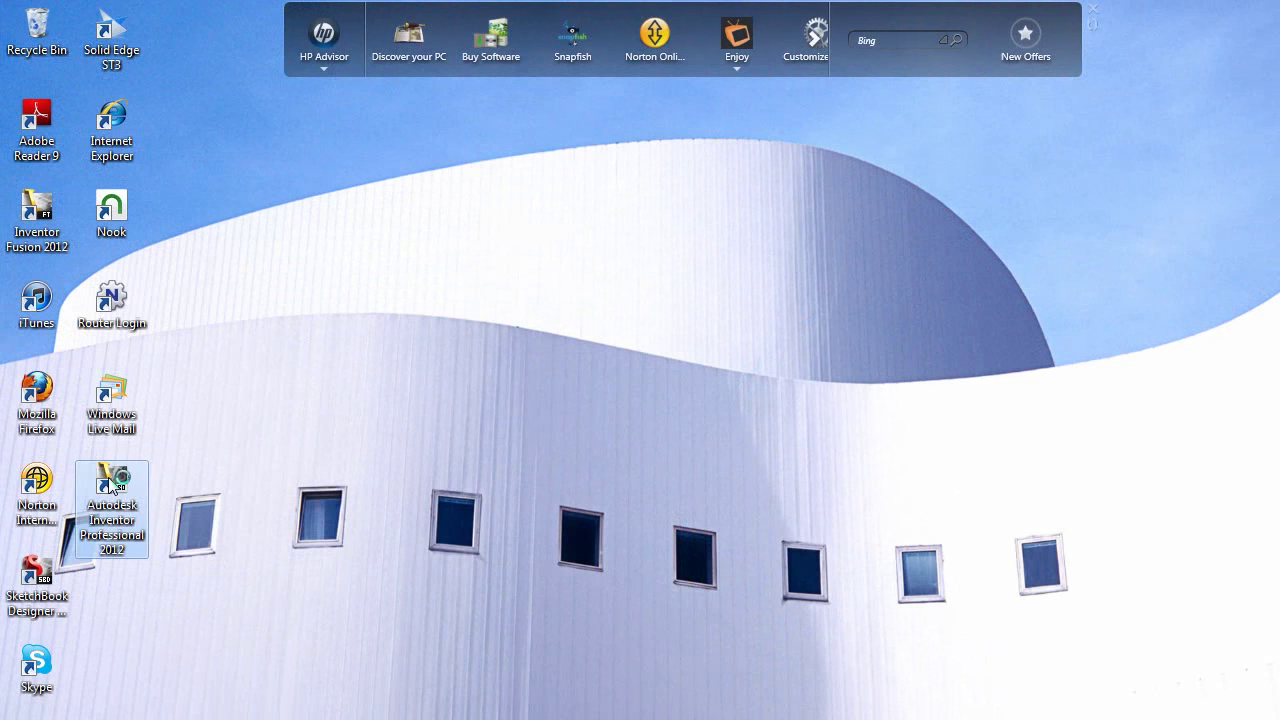
{"action": "double_click", "coordinate": [112, 483]}
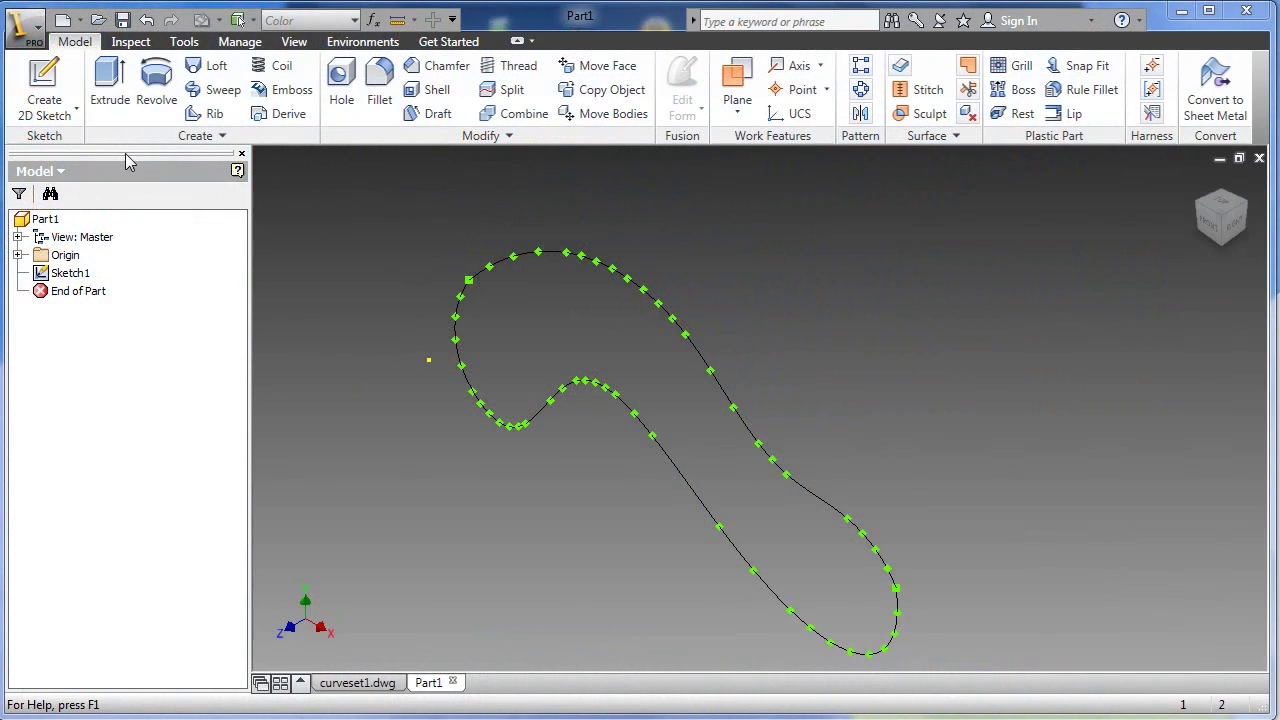
- Extrude the curve profile into a solid and fillet its top and bottom curved edges at 0.125 in
{"action": "left_click", "coordinate": [110, 84]}
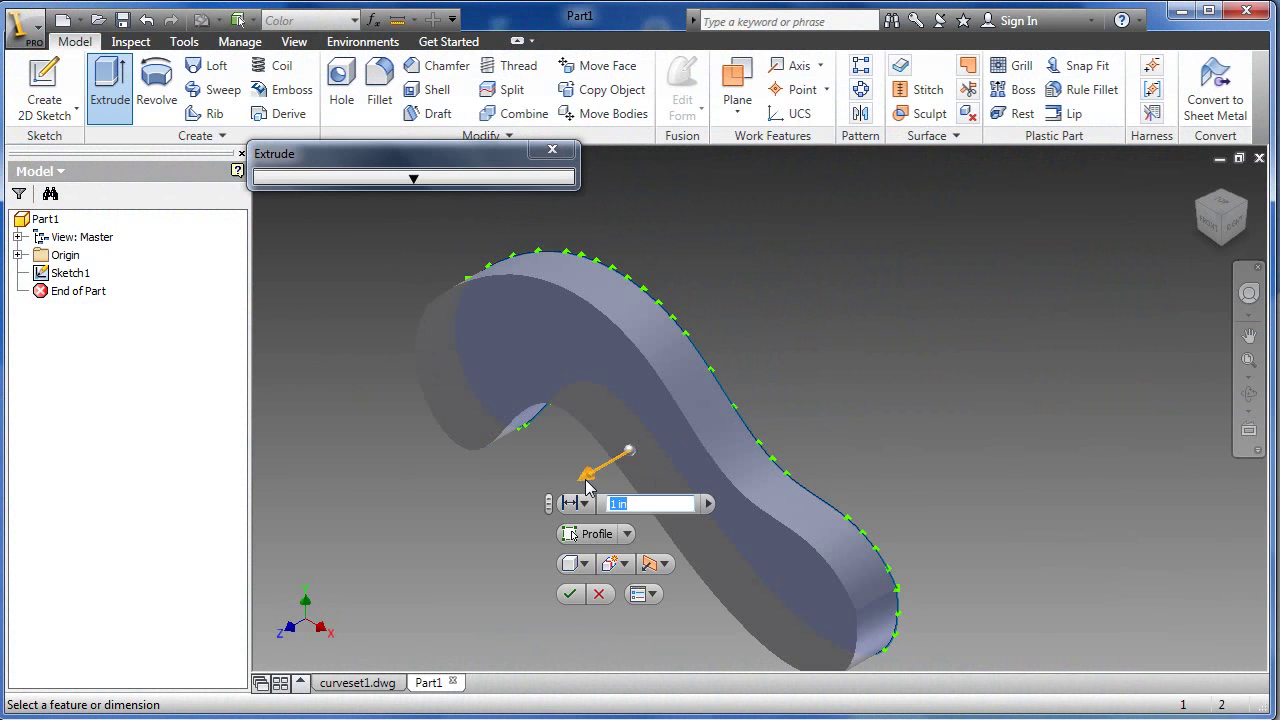
{"action": "key", "text": "Return"}
{"action": "key", "text": "f"}
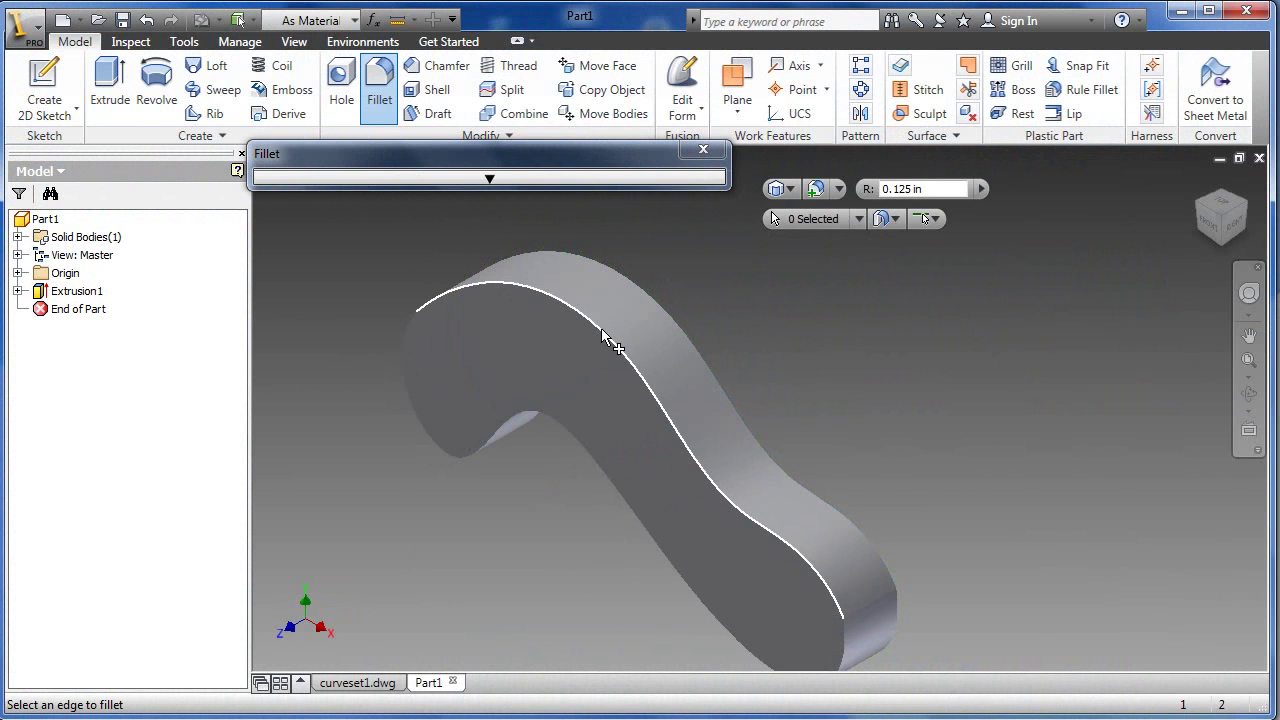
{"action": "left_click", "coordinate": [605, 340]}
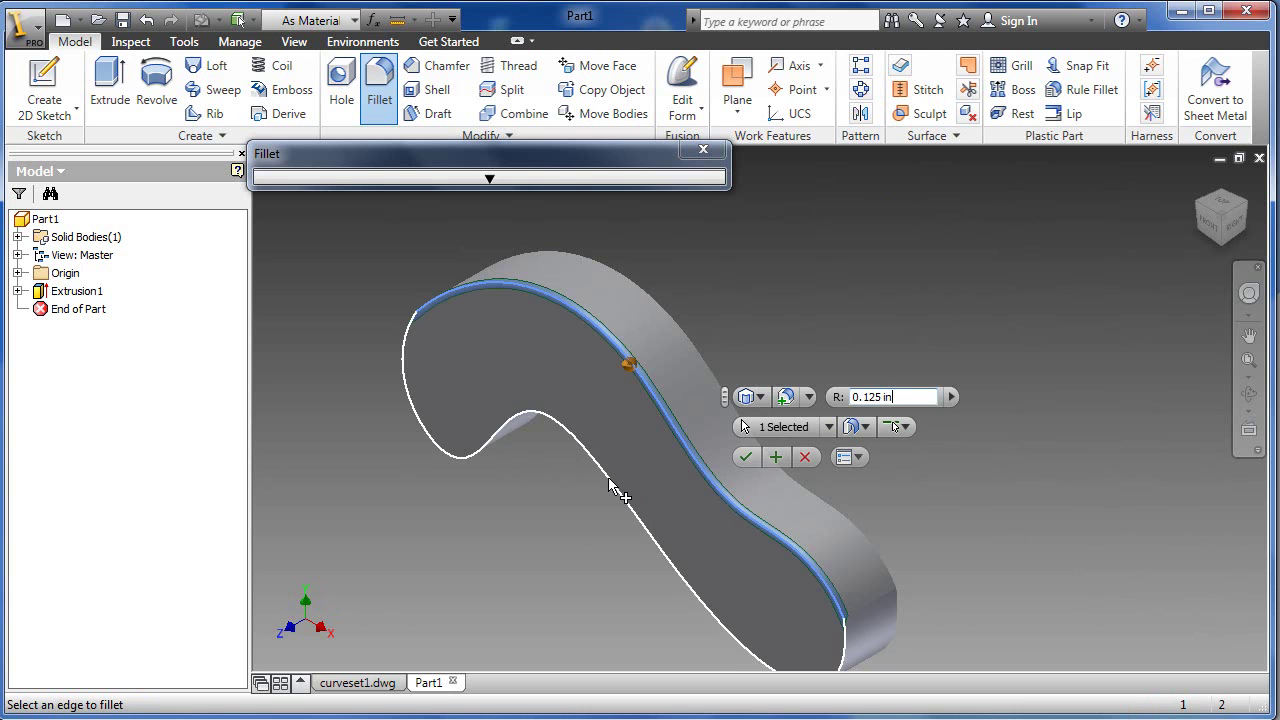
{"action": "left_click", "coordinate": [610, 487]}
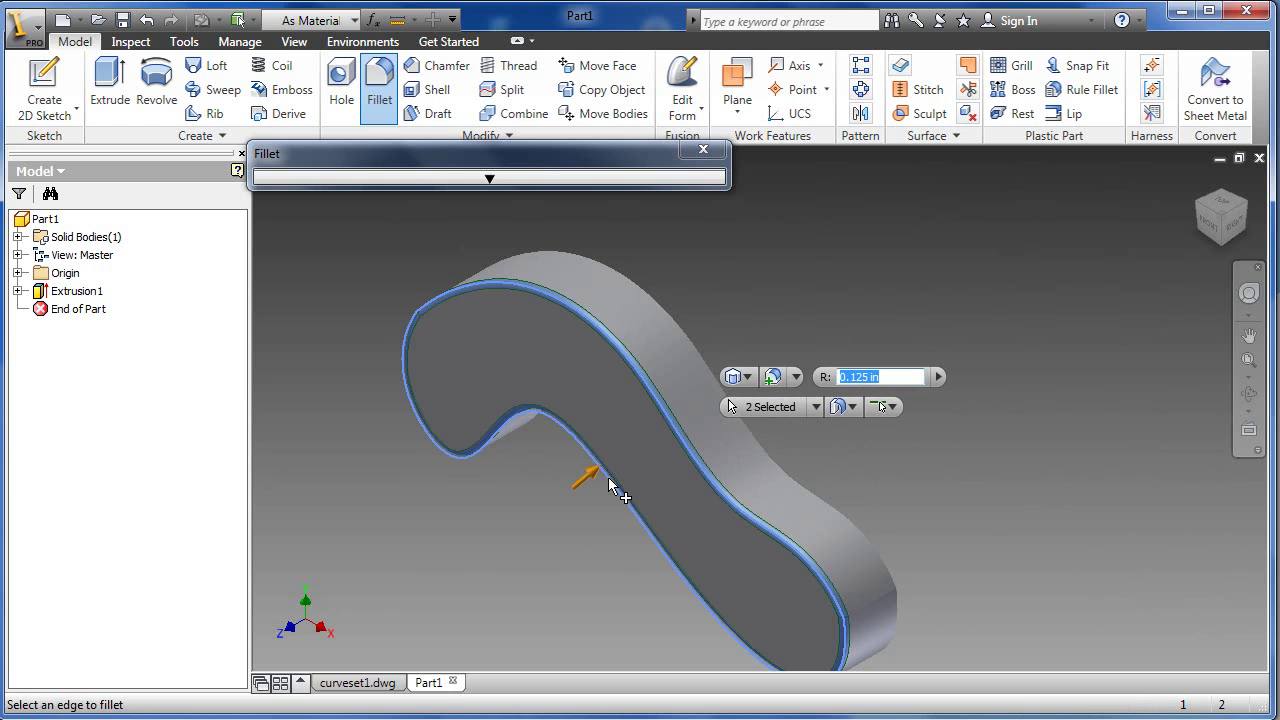
{"action": "left_click", "coordinate": [771, 429]}
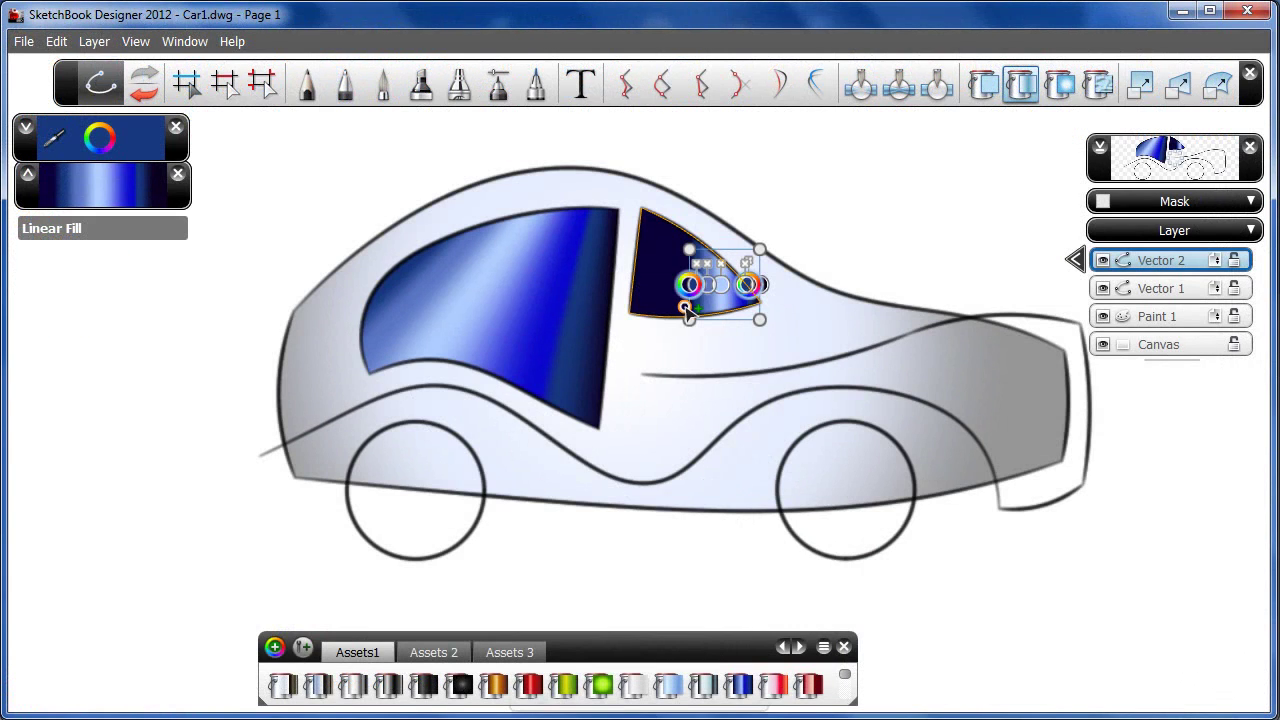
- Widen the small window's linear gradient box, rotate it across the glass, and nudge its top-left corner
{"action": "left_click_drag", "start_coordinate": [690, 286], "coordinate": [638, 284]}
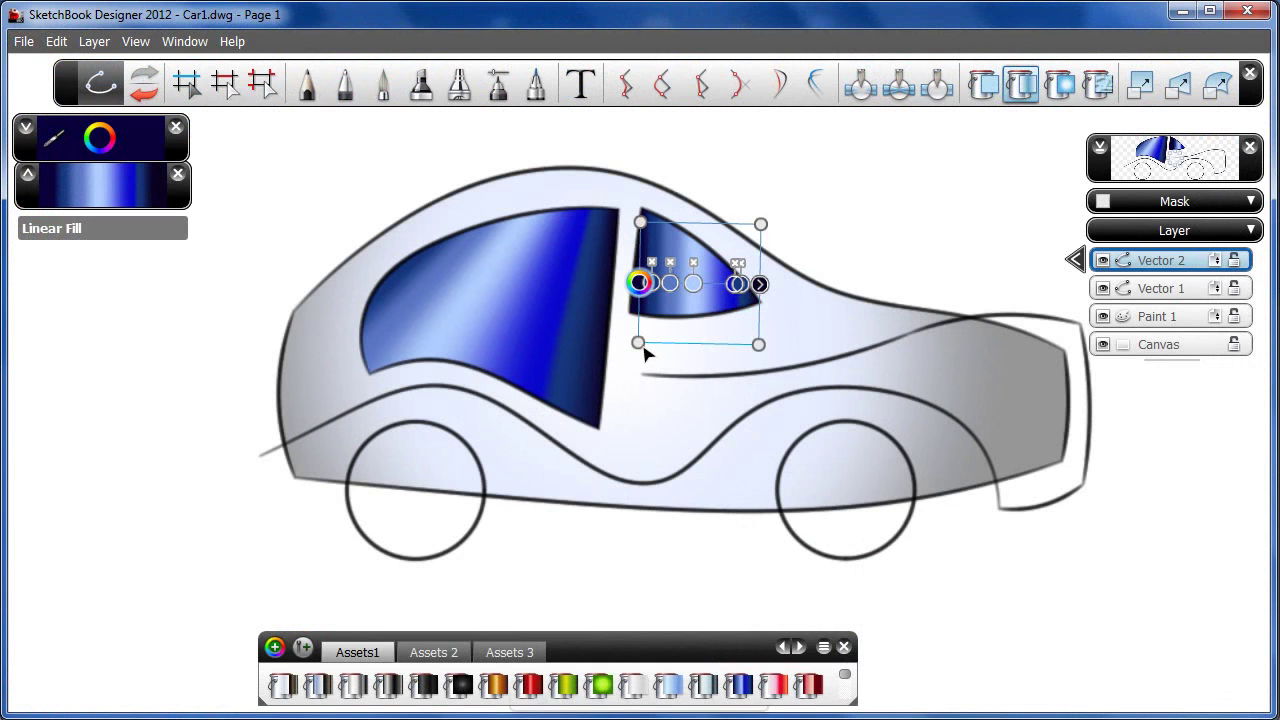
{"action": "left_click_drag", "start_coordinate": [642, 345], "coordinate": [815, 330]}
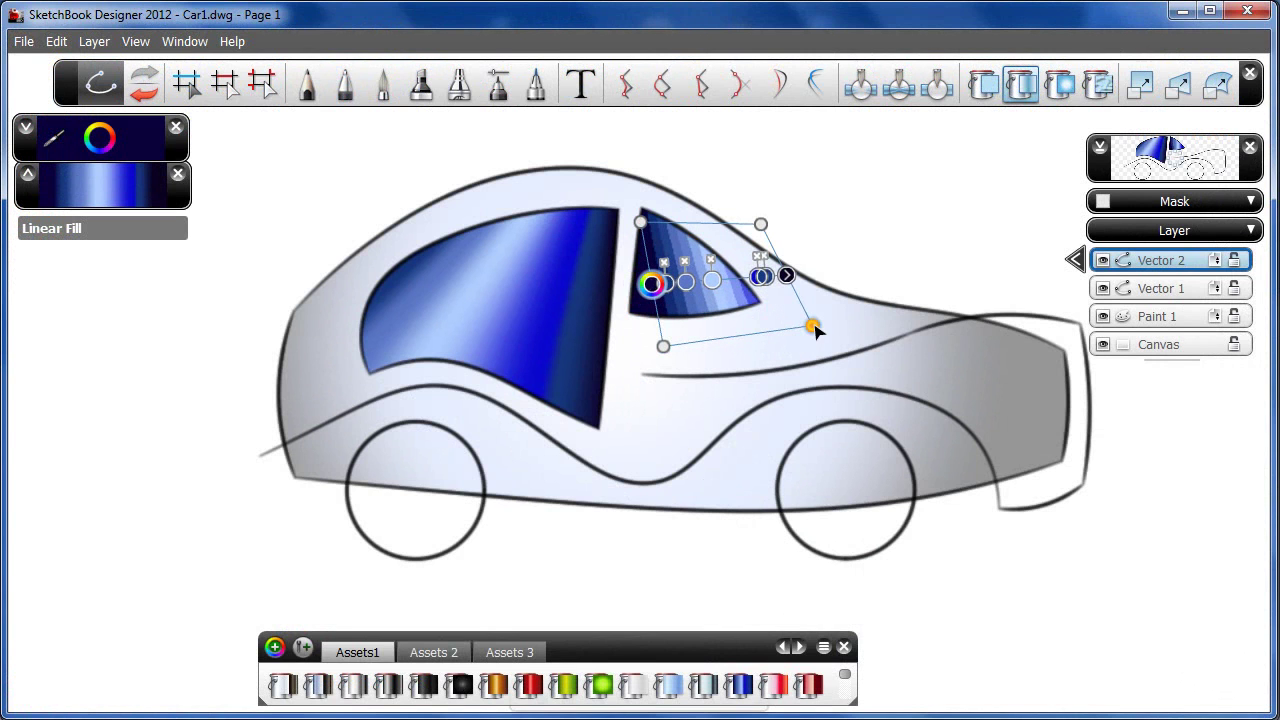
{"action": "left_click_drag", "start_coordinate": [638, 222], "coordinate": [622, 229]}
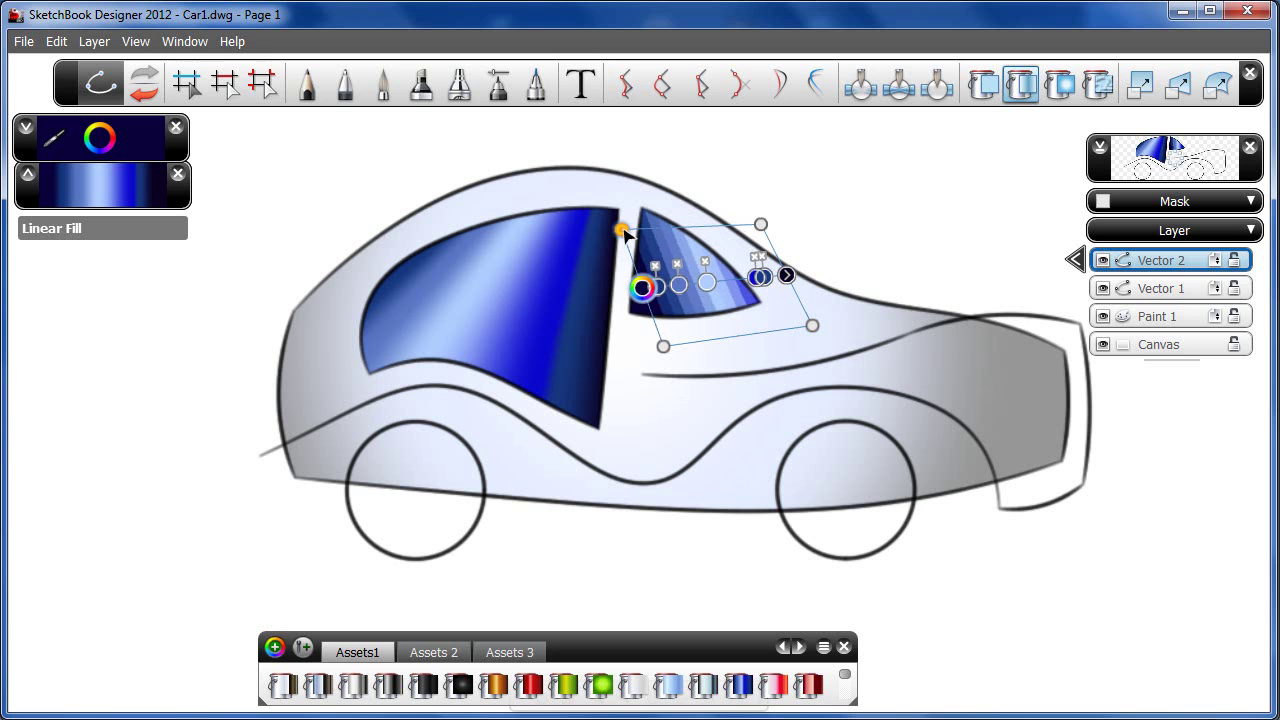